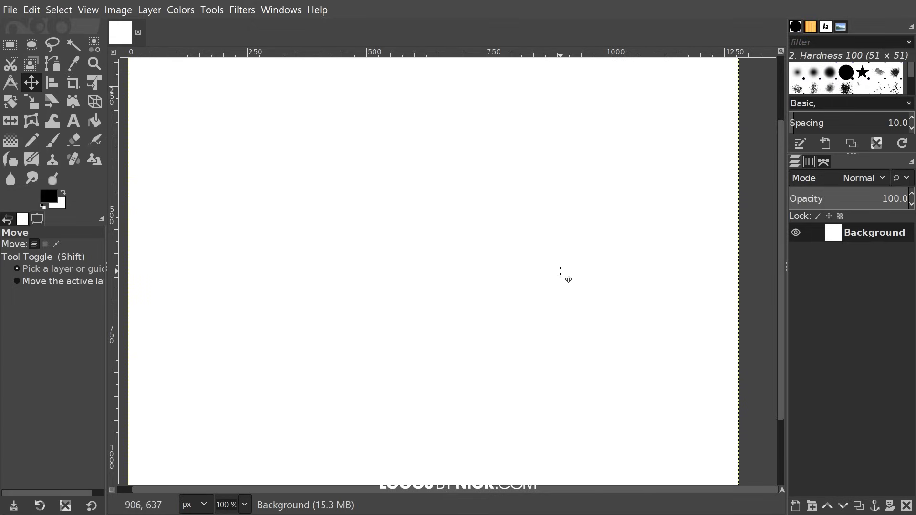
Step: Add a vertical guide at 50% of the image width
{"action": "key", "text": "minus"}
{"action": "key", "text": "minus"}
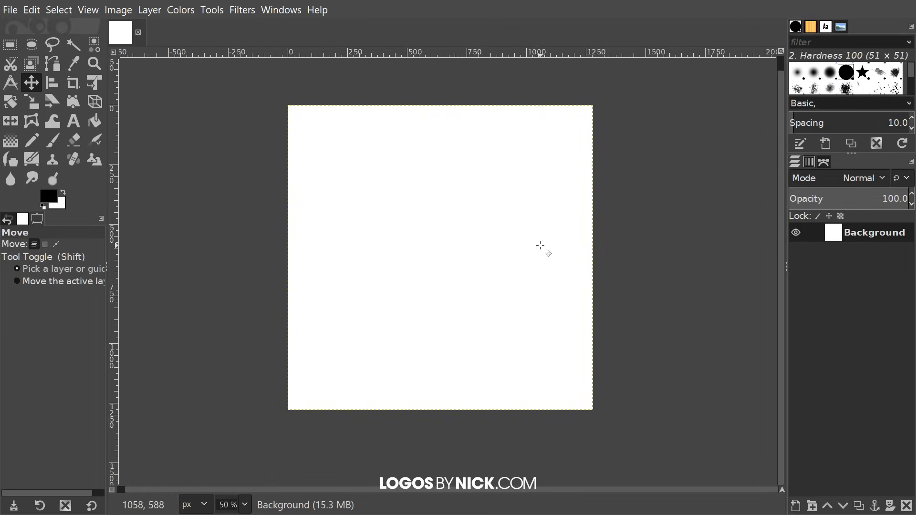
{"action": "left_click_drag", "start_coordinate": [541, 247], "coordinate": [519, 254]}
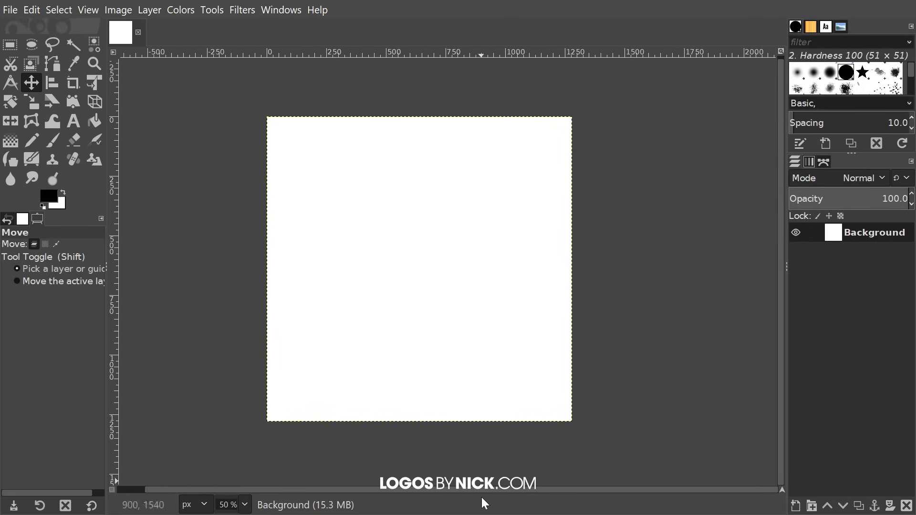
{"action": "left_click", "coordinate": [97, 12]}
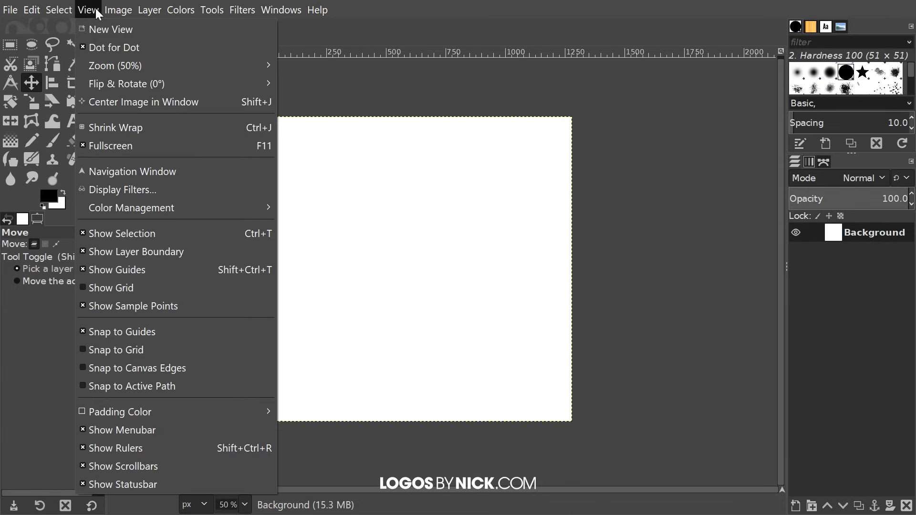
{"action": "mouse_move", "coordinate": [112, 11]}
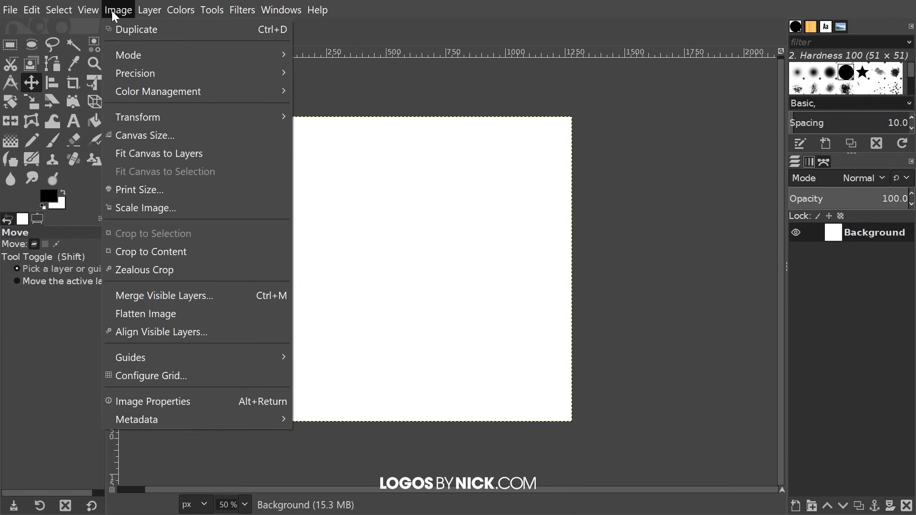
{"action": "mouse_move", "coordinate": [220, 348]}
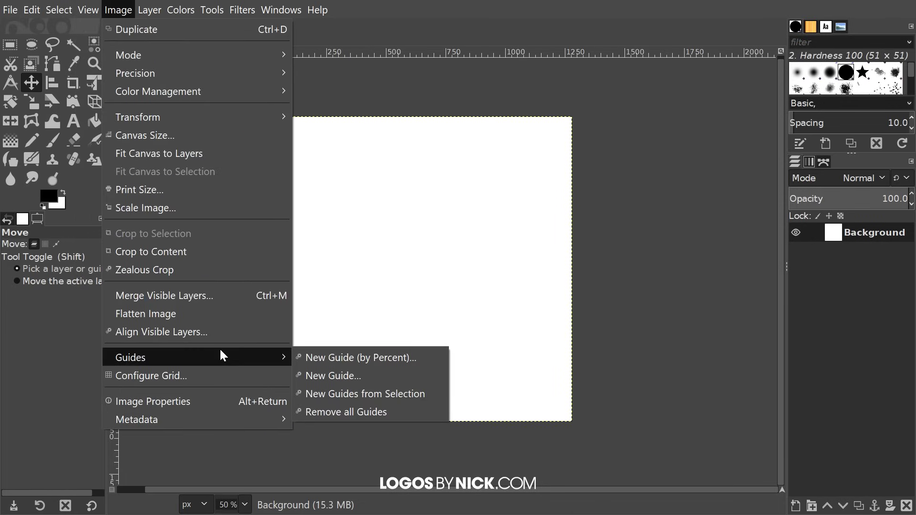
{"action": "left_click", "coordinate": [333, 357]}
{"action": "left_click_drag", "start_coordinate": [770, 353], "coordinate": [348, 132]}
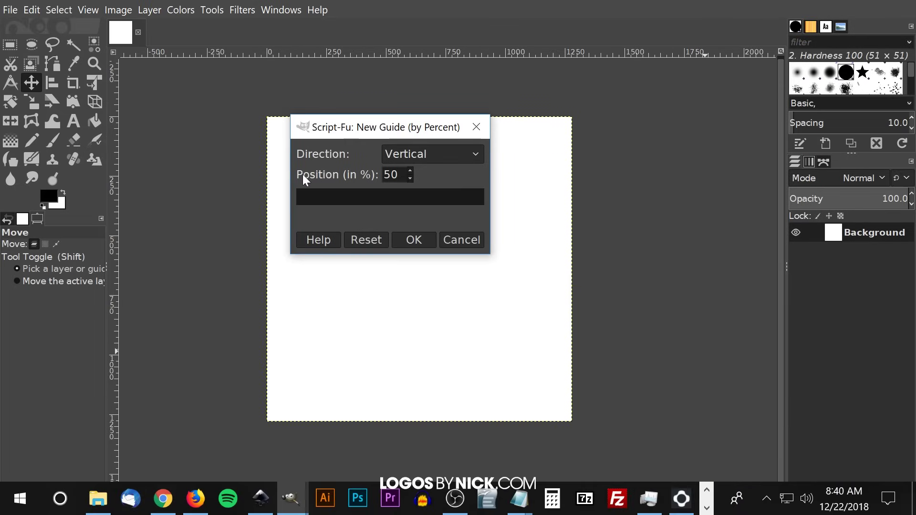
{"action": "left_click", "coordinate": [415, 239]}
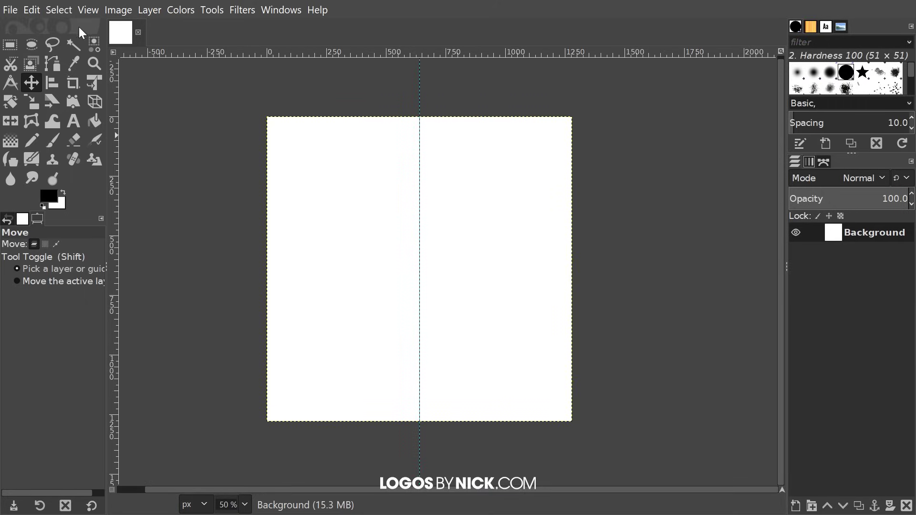
Step: Add a horizontal guide at 50% of the image height
{"action": "left_click", "coordinate": [119, 10]}
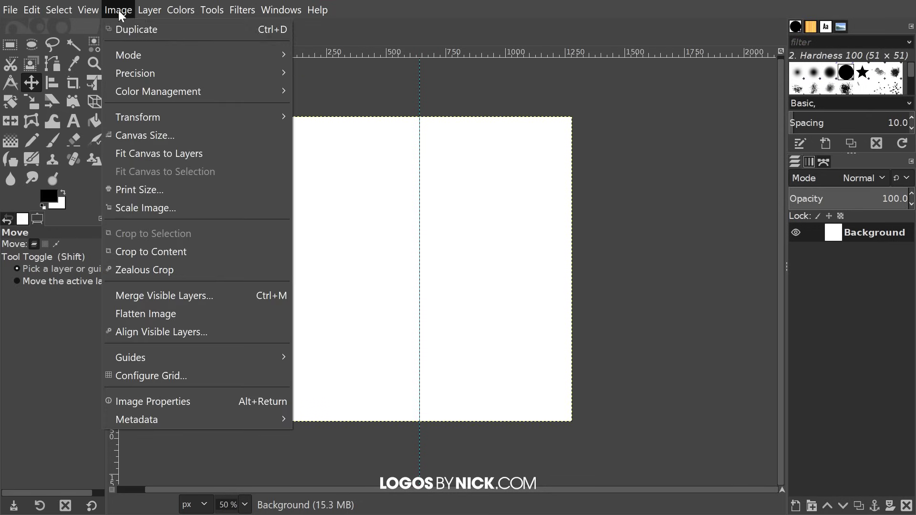
{"action": "mouse_move", "coordinate": [203, 360]}
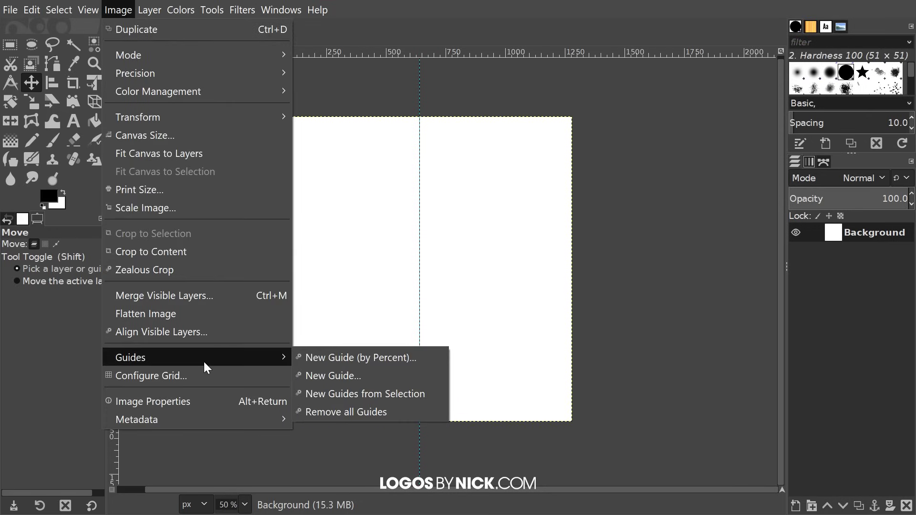
{"action": "left_click", "coordinate": [356, 358]}
{"action": "left_click", "coordinate": [504, 241]}
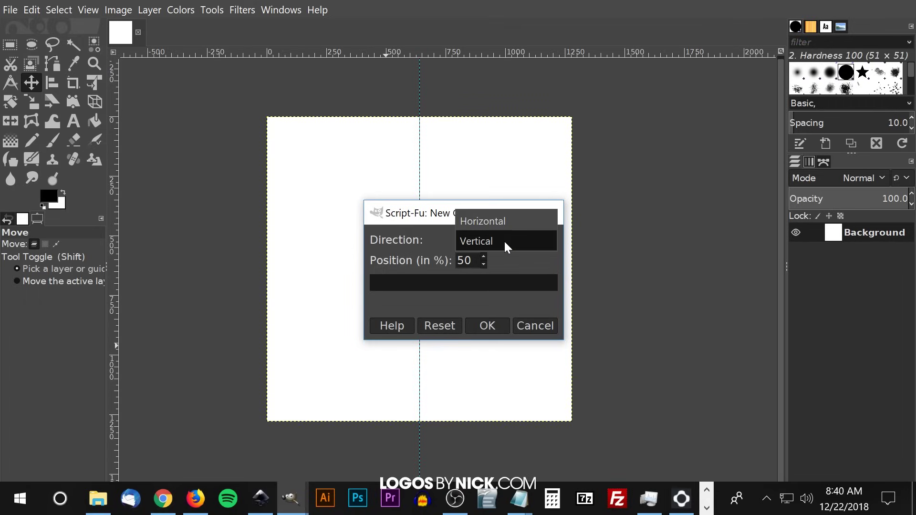
{"action": "left_click", "coordinate": [504, 222]}
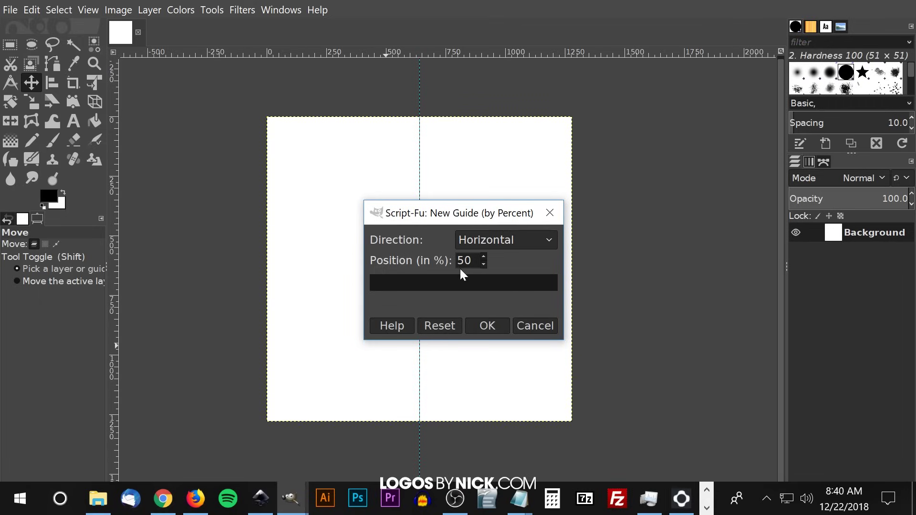
{"action": "left_click", "coordinate": [490, 326]}
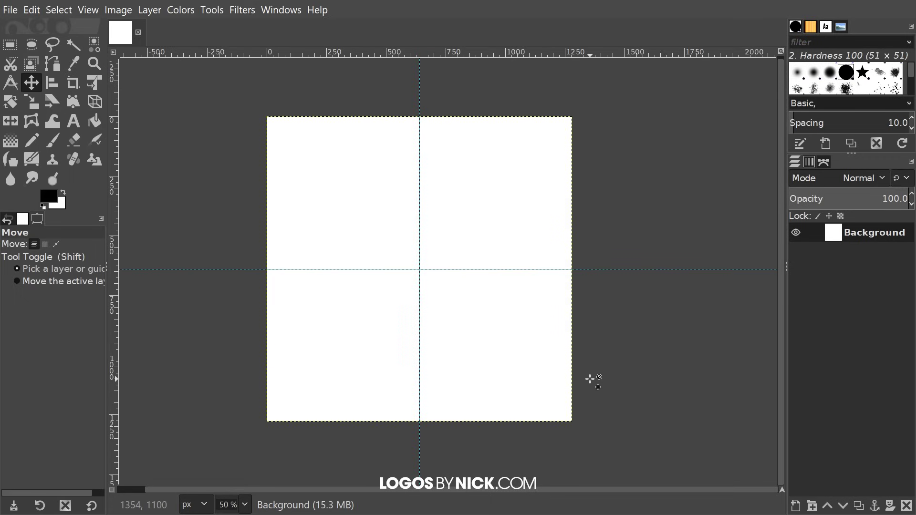
Step: Draw a circular selection about 652 px in diameter, centred on the intersection of the two guides
{"action": "left_click", "coordinate": [89, 10]}
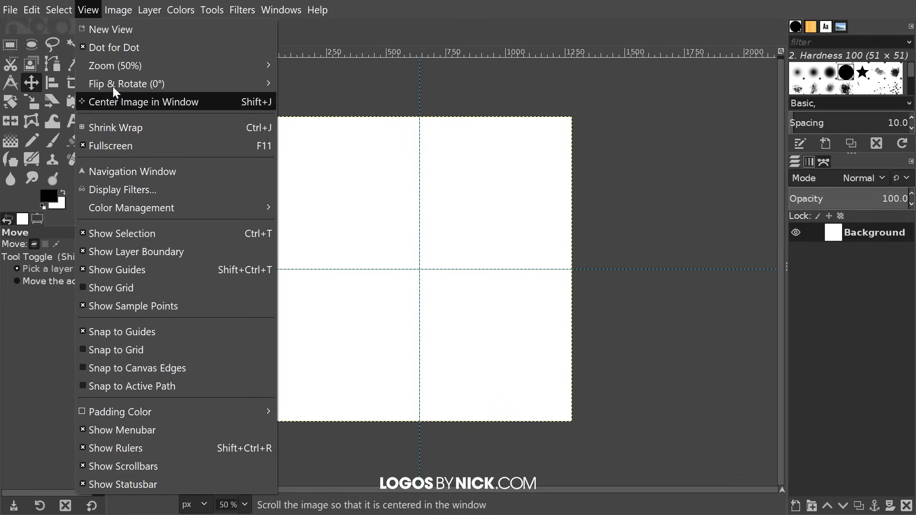
{"action": "left_click", "coordinate": [87, 14]}
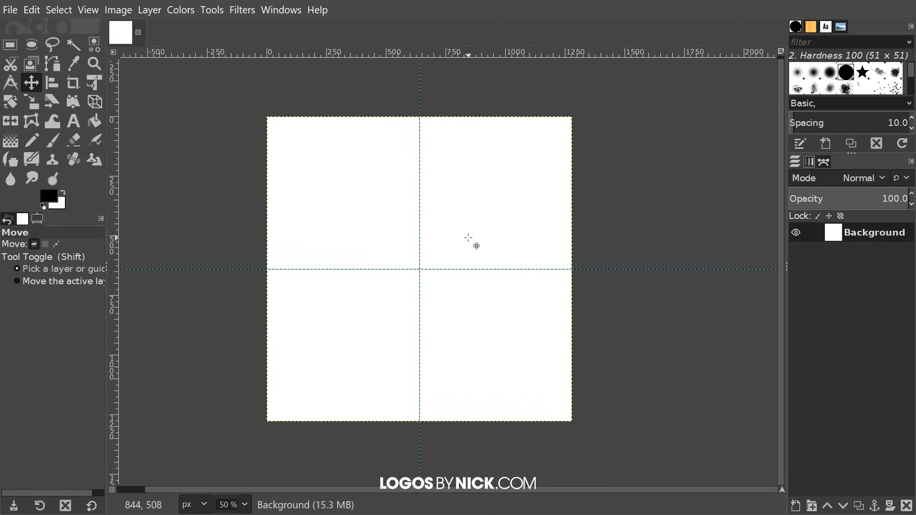
{"action": "left_click", "coordinate": [30, 45]}
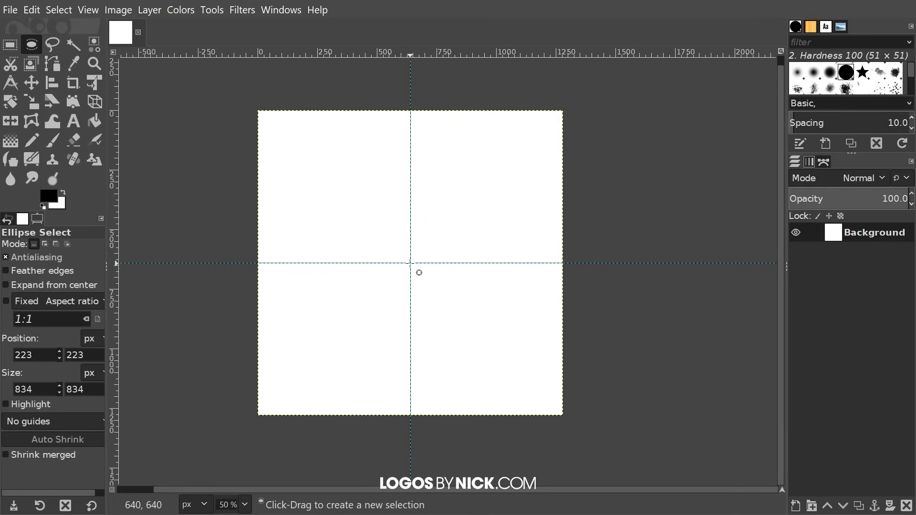
{"action": "left_click_drag", "start_coordinate": [410, 262], "coordinate": [481, 341]}
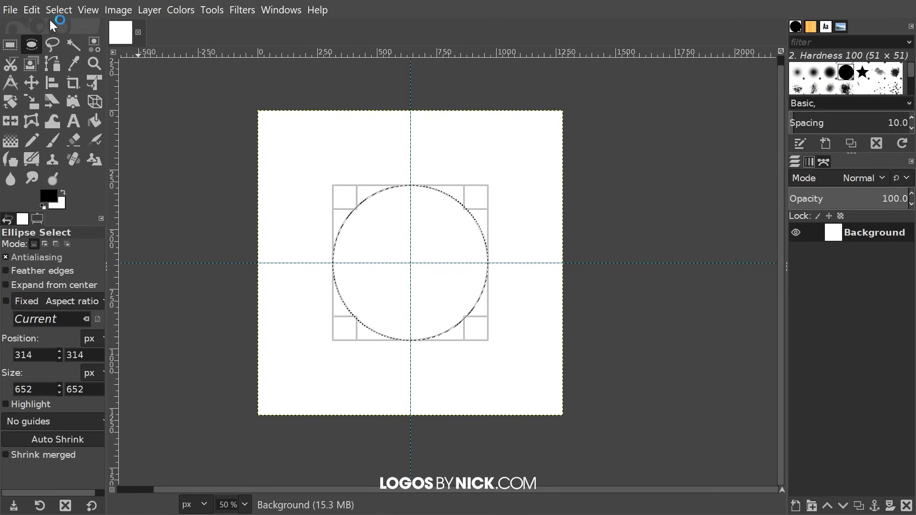
Step: Convert the circular selection to a path and clear the selection
{"action": "left_click", "coordinate": [58, 10]}
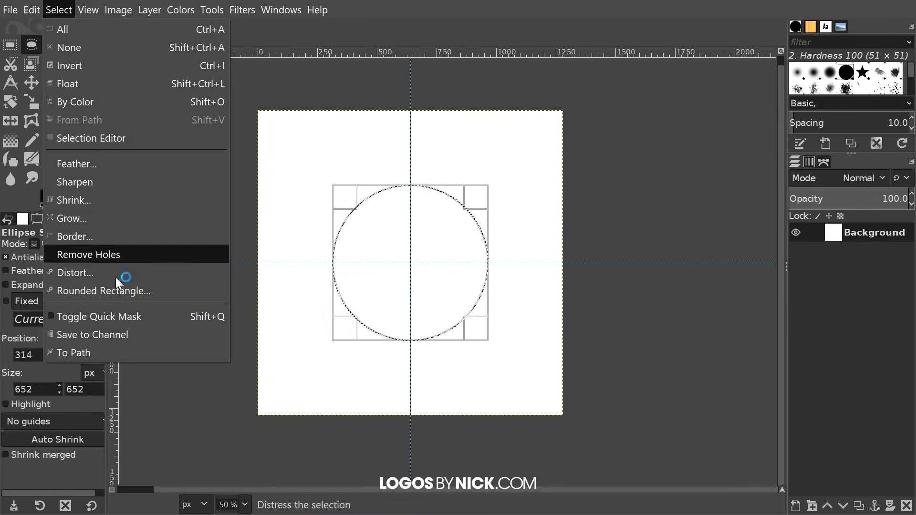
{"action": "left_click", "coordinate": [109, 353]}
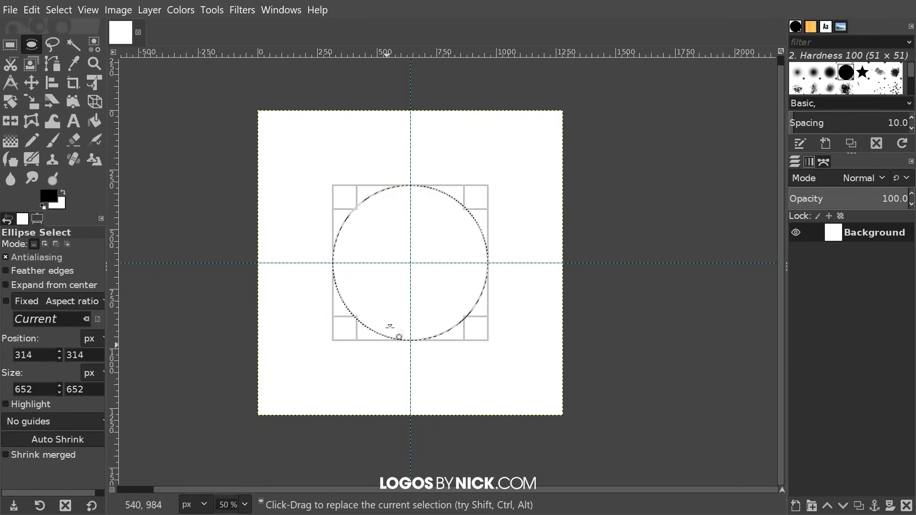
{"action": "left_click", "coordinate": [60, 10]}
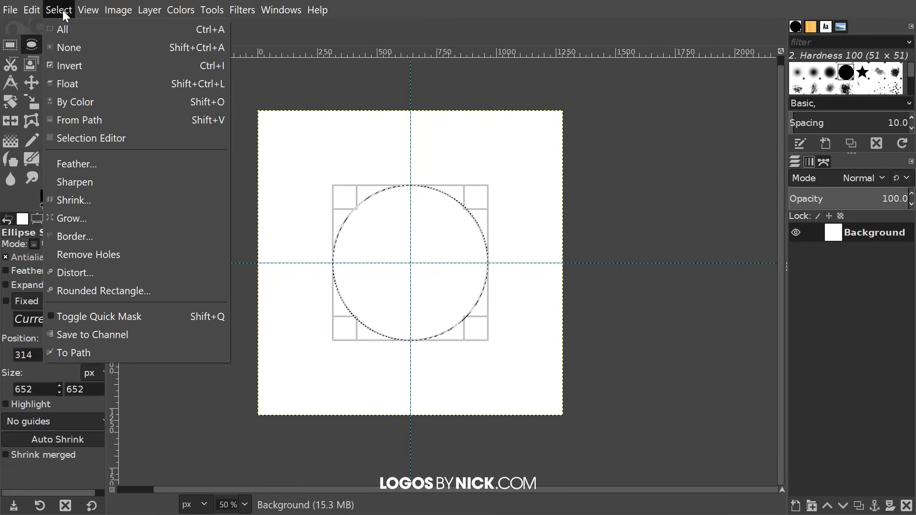
{"action": "left_click", "coordinate": [71, 46]}
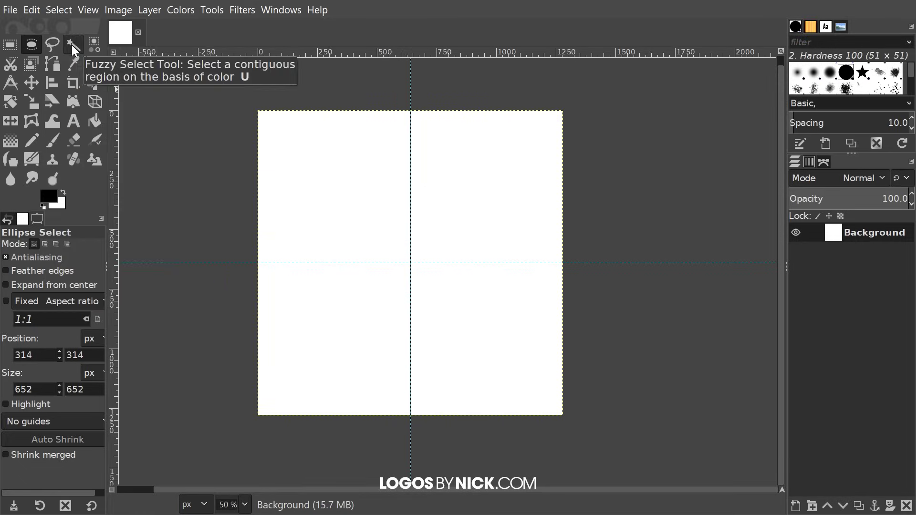
Step: Make the circle path visible on the canvas and return to the layer list
{"action": "left_click", "coordinate": [824, 163]}
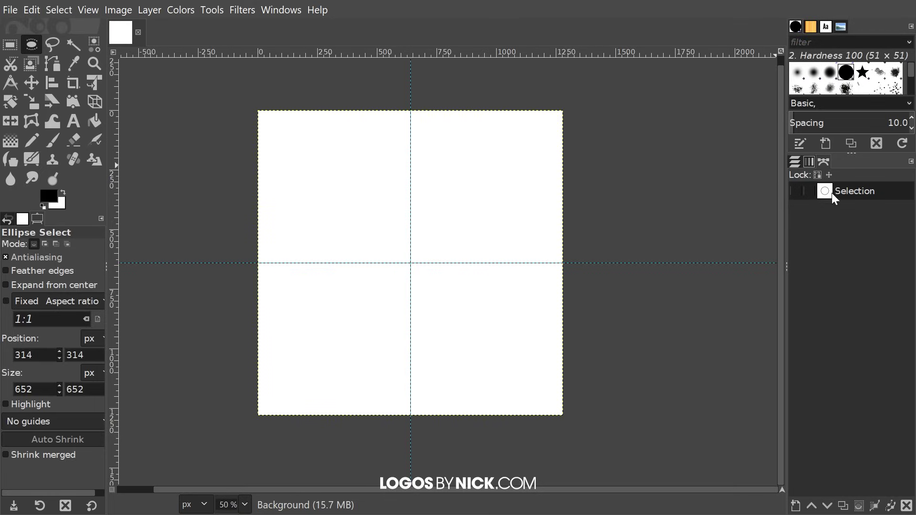
{"action": "left_click", "coordinate": [795, 191]}
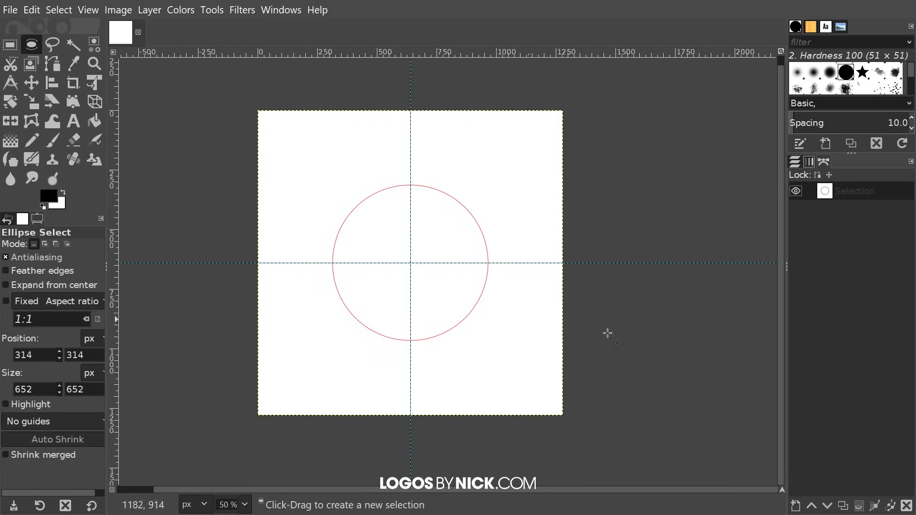
{"action": "left_click", "coordinate": [794, 161]}
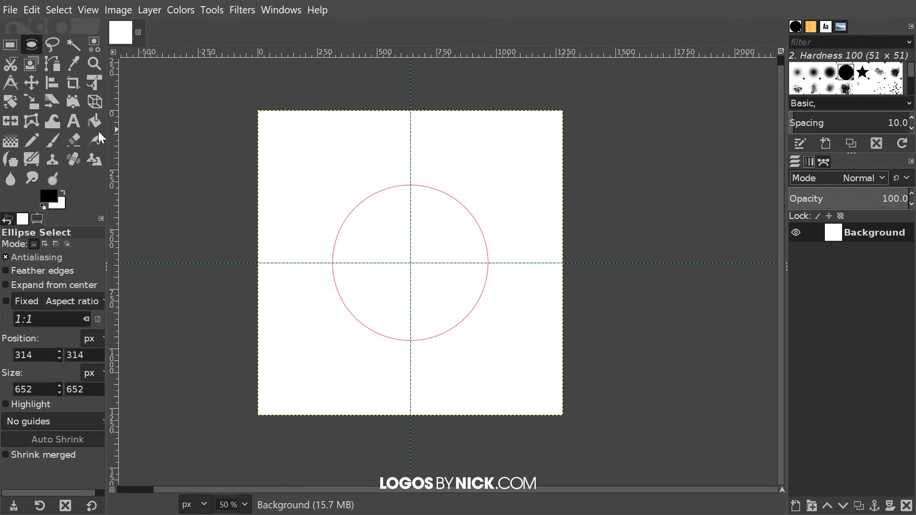
Step: Add the text "WRAP YOUR TEXT" above the circle in League Gothic at 107 px
{"action": "left_click", "coordinate": [71, 121]}
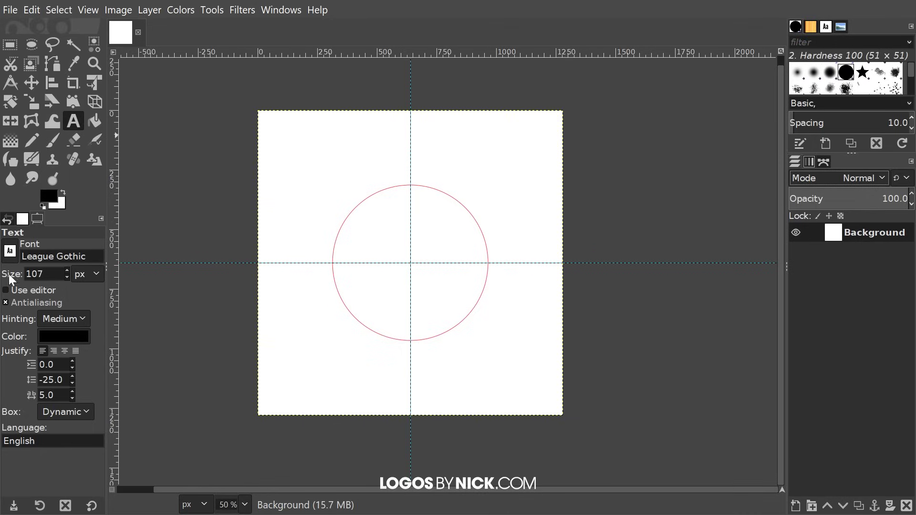
{"action": "left_click", "coordinate": [11, 253]}
{"action": "left_click", "coordinate": [50, 240]}
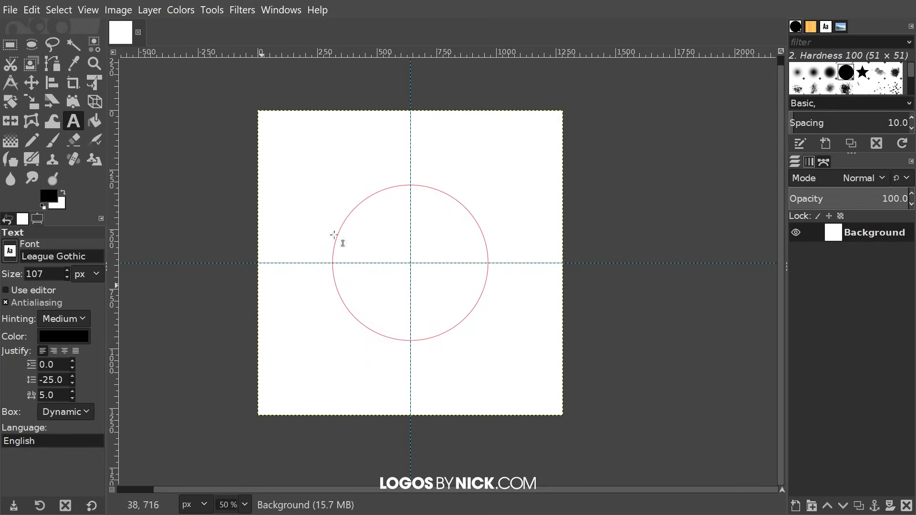
{"action": "left_click", "coordinate": [336, 154]}
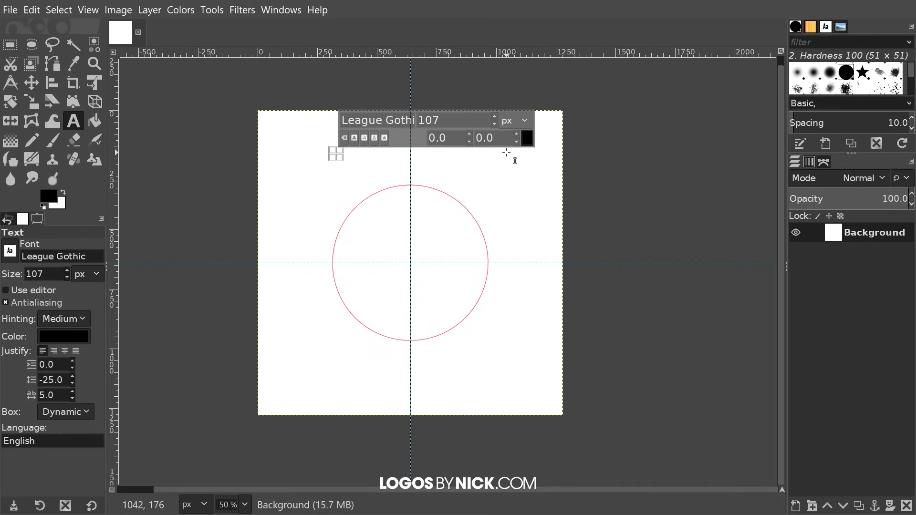
{"action": "type", "text": "WRAP YOUR T6E"}
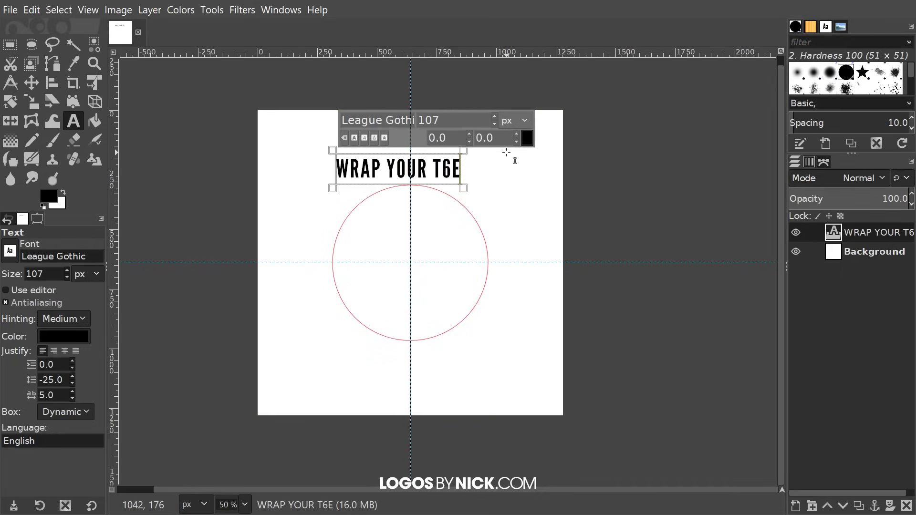
{"action": "key", "text": "BackSpace"}
{"action": "key", "text": "BackSpace"}
{"action": "type", "text": "EXT"}
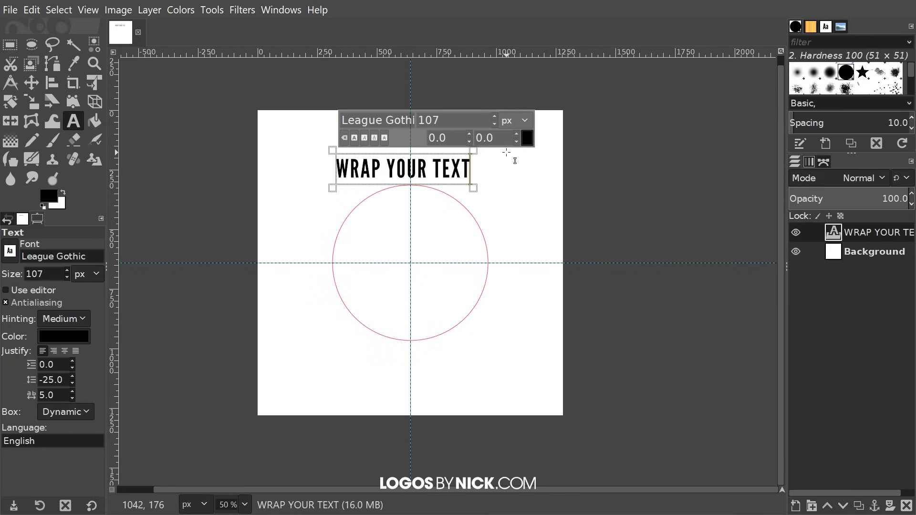
{"action": "left_click", "coordinate": [456, 172]}
{"action": "triple_click", "coordinate": [456, 171]}
{"action": "key", "text": "ctrl+a"}
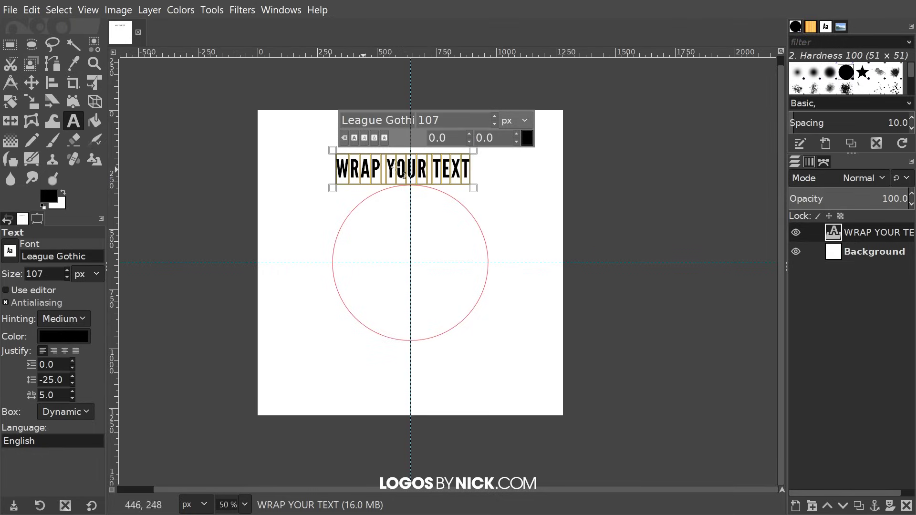
Step: Add a separate text layer reading "AROUND A CIRCLE" below the circle
{"action": "left_click", "coordinate": [334, 381]}
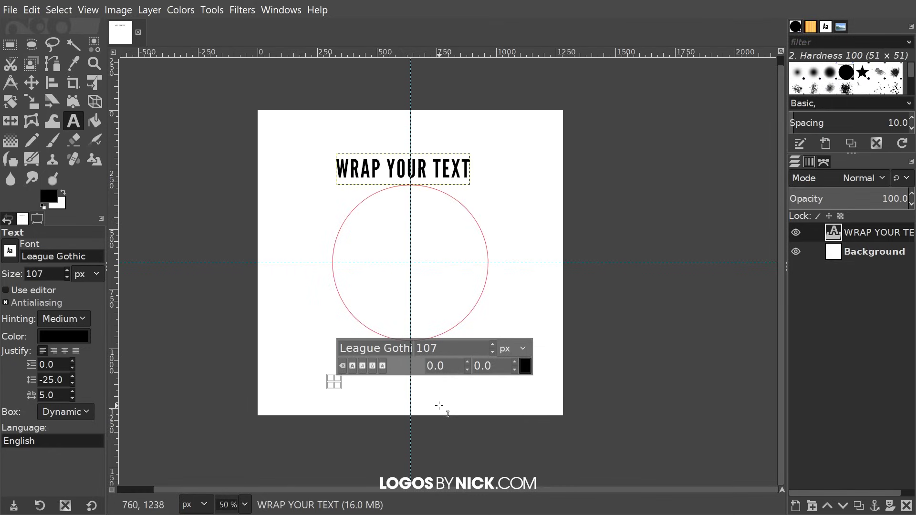
{"action": "type", "text": "AROUND A"}
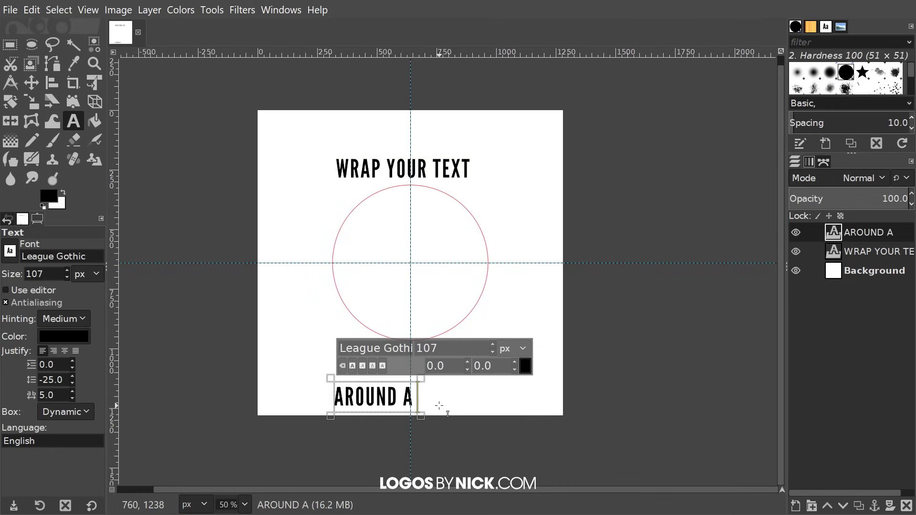
{"action": "type", "text": " CIRCLE"}
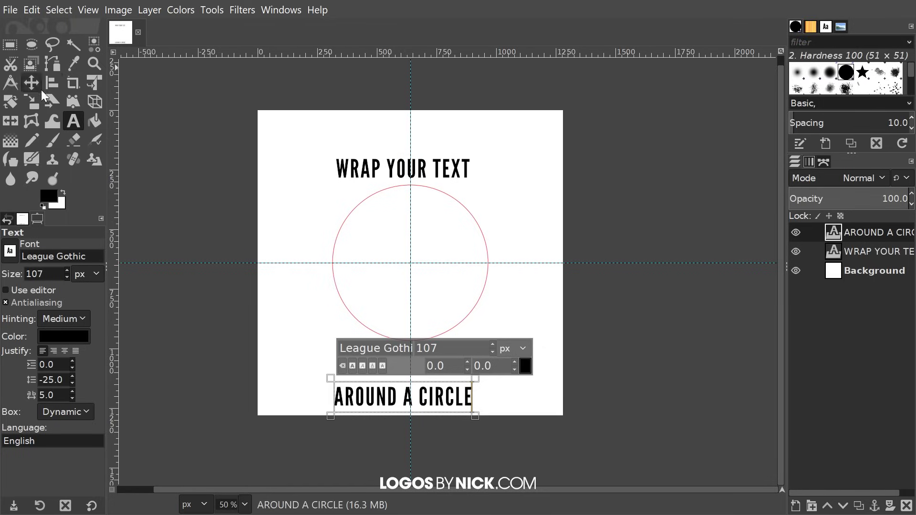
Step: Move both text layers toward the canvas's left edge, with "WRAP YOUR TEXT" near the upper corner and "AROUND A CIRCLE" near the lower one
{"action": "left_click", "coordinate": [32, 83]}
{"action": "left_click_drag", "start_coordinate": [443, 397], "coordinate": [335, 407]}
{"action": "key", "text": "ctrl+z"}
{"action": "left_click_drag", "start_coordinate": [376, 178], "coordinate": [308, 143]}
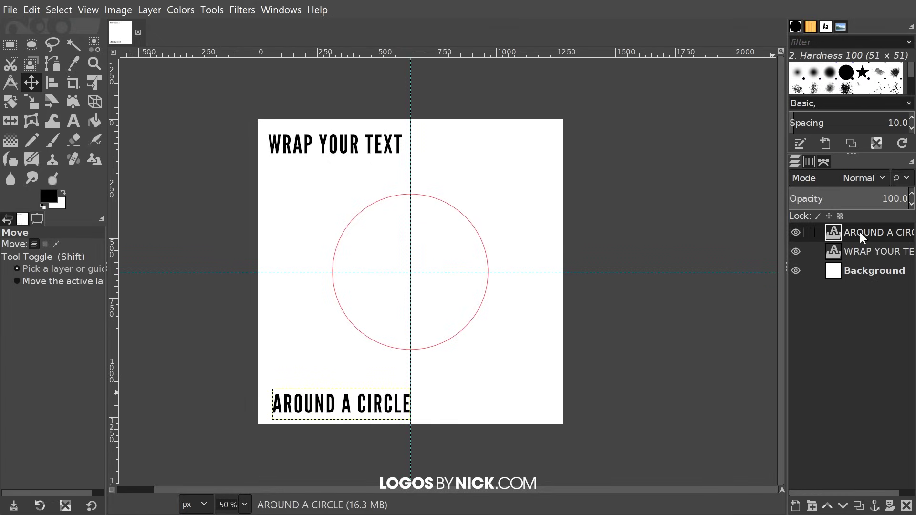
Step: Apply Text along Path to the "AROUND A CIRCLE" layer using the circle path
{"action": "right_click", "coordinate": [861, 233]}
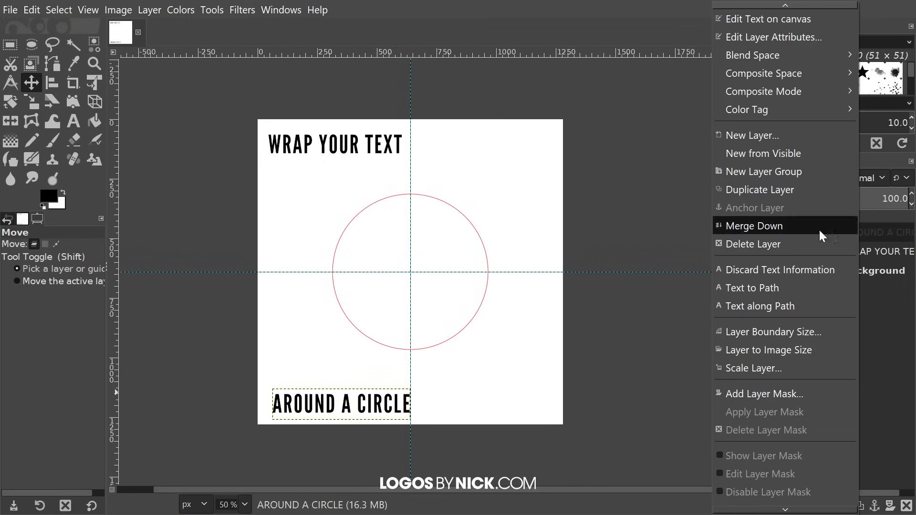
{"action": "left_click", "coordinate": [772, 307]}
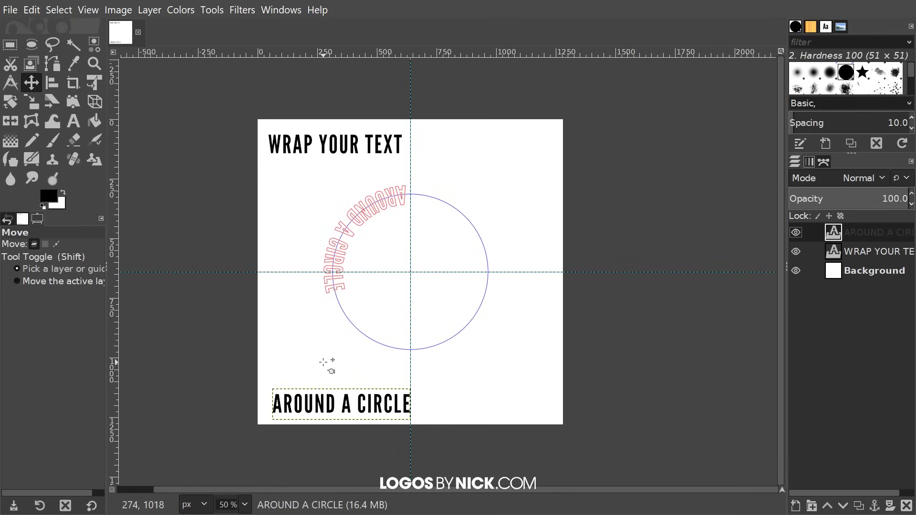
Step: Hide the "AROUND A CIRCLE" text layer and add a new 1280 × 1280 px transparent layer
{"action": "left_click", "coordinate": [797, 232]}
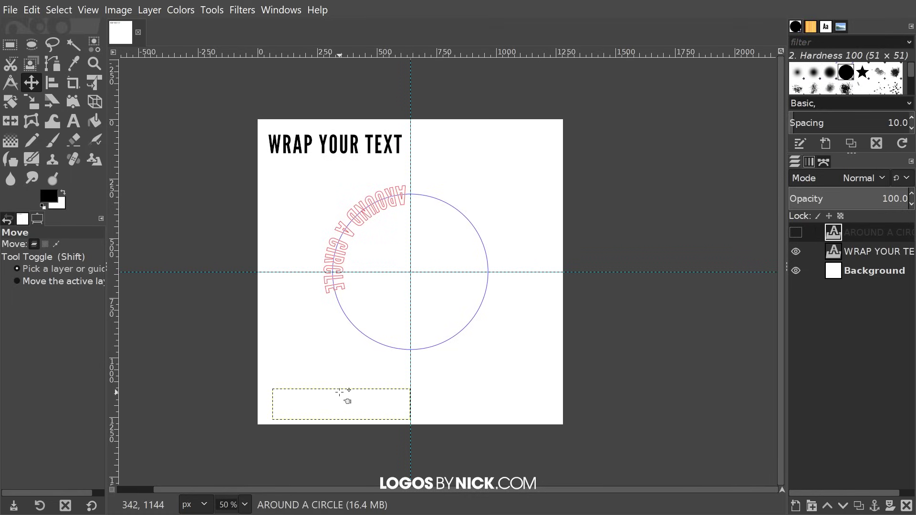
{"action": "left_click", "coordinate": [796, 508]}
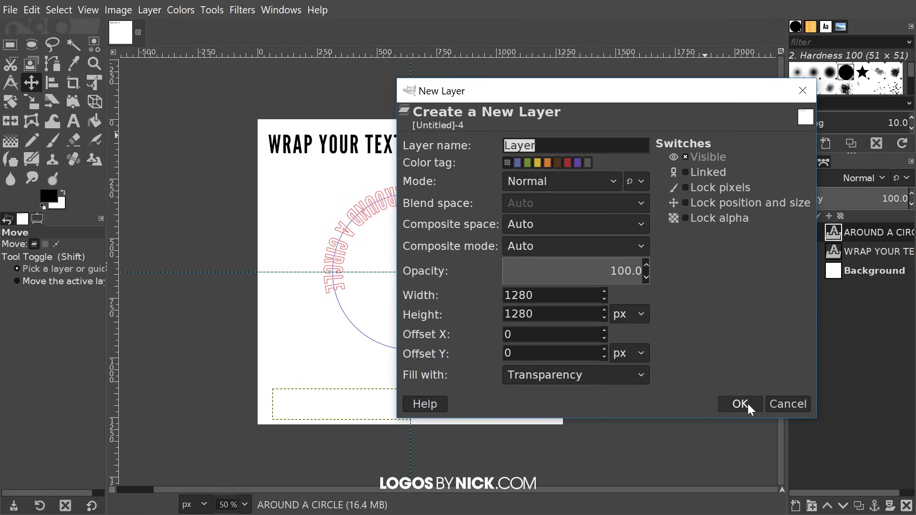
{"action": "left_click", "coordinate": [740, 405]}
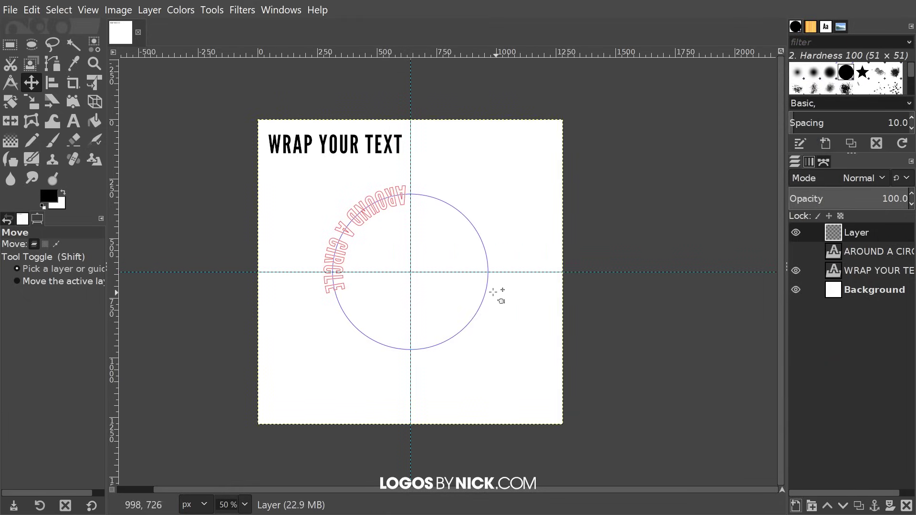
Step: Convert the curved "AROUND A CIRCLE" path to a selection and fill it with the black foreground colour on the new layer
{"action": "left_click", "coordinate": [824, 162]}
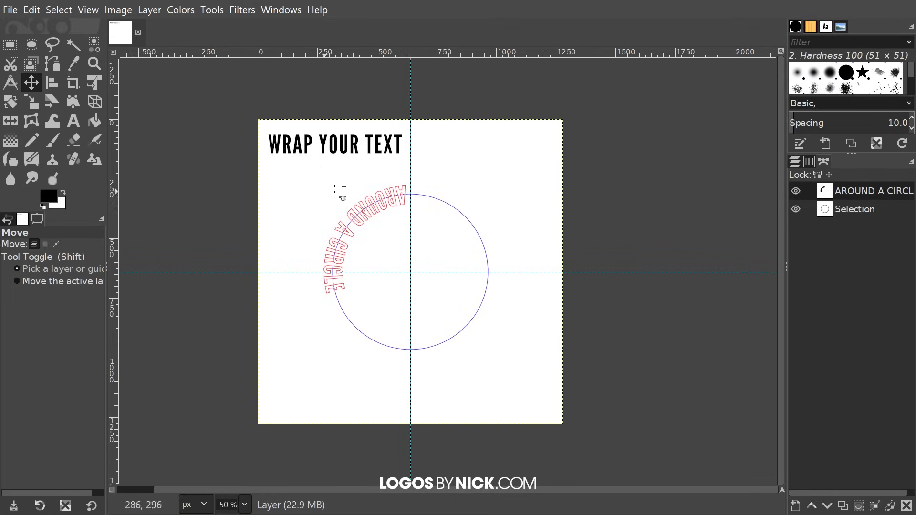
{"action": "right_click", "coordinate": [855, 190]}
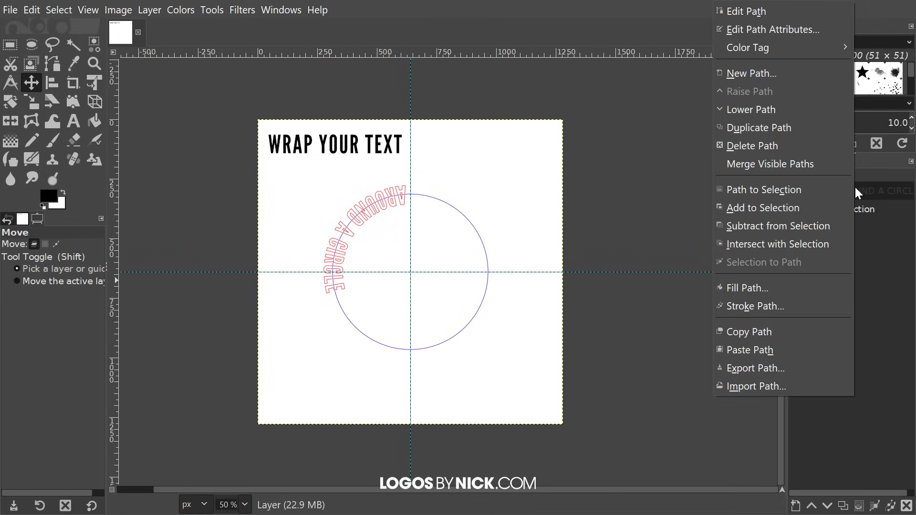
{"action": "left_click", "coordinate": [785, 191]}
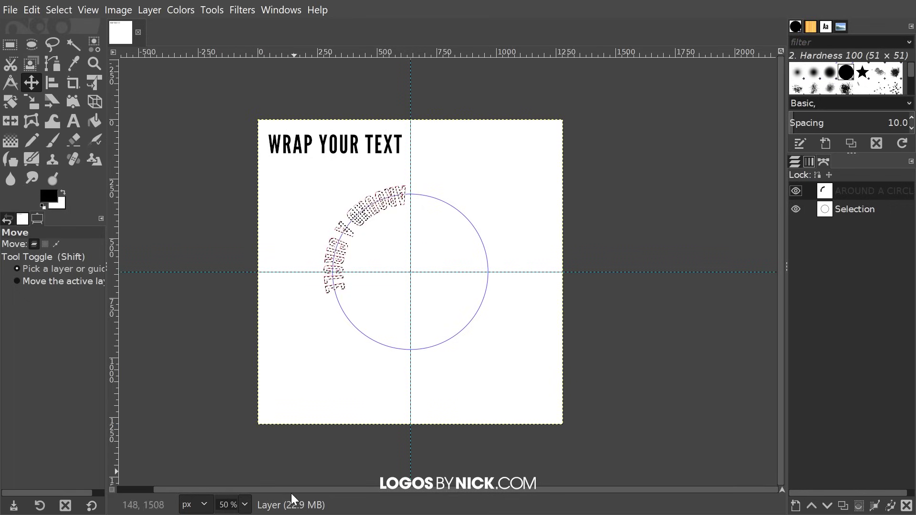
{"action": "left_click", "coordinate": [33, 9]}
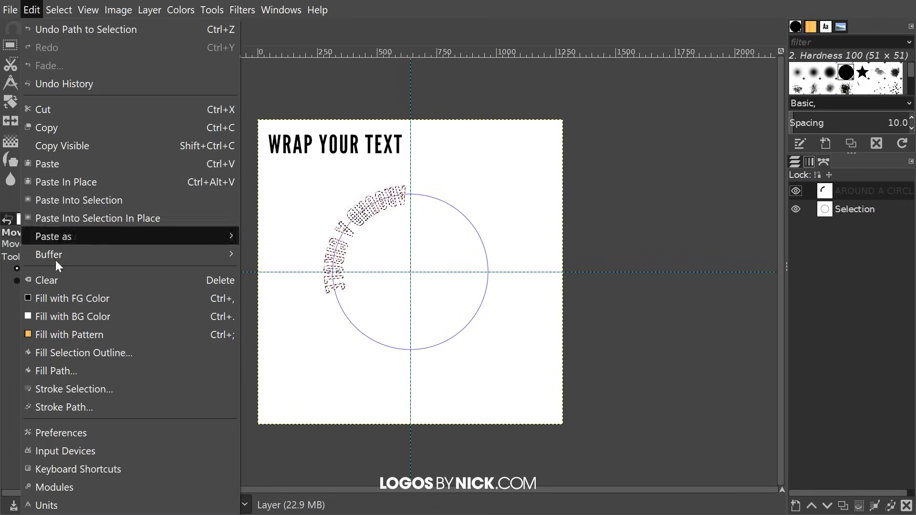
{"action": "left_click", "coordinate": [89, 299]}
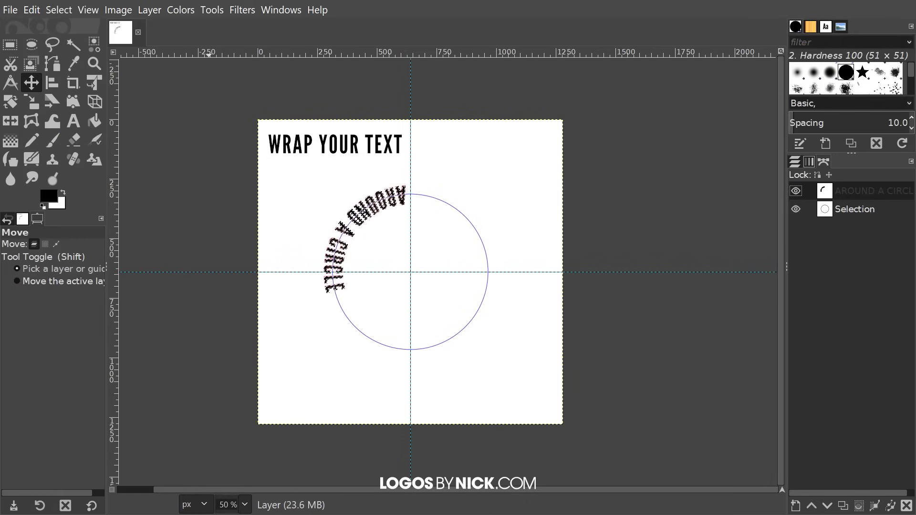
Step: Clear the selection and delete the "AROUND A CIRCLE" text path, keeping the circle path
{"action": "left_click", "coordinate": [60, 10]}
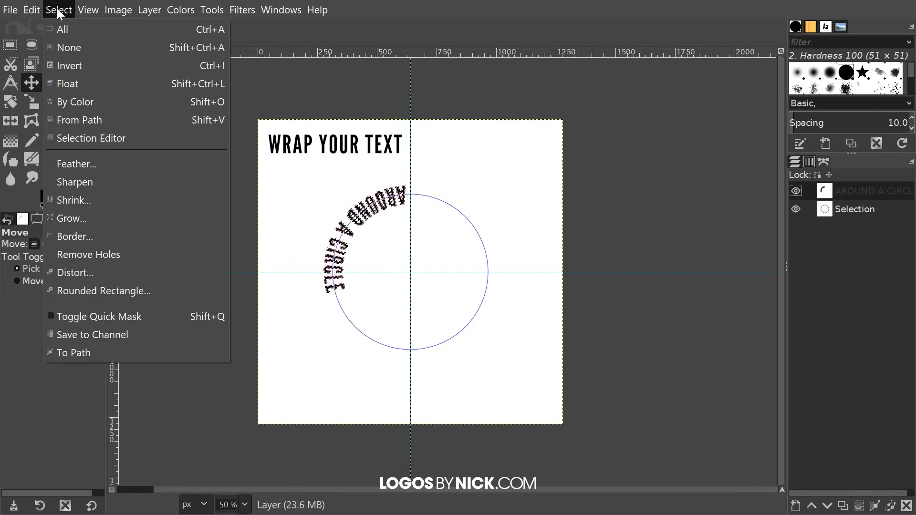
{"action": "left_click", "coordinate": [73, 51]}
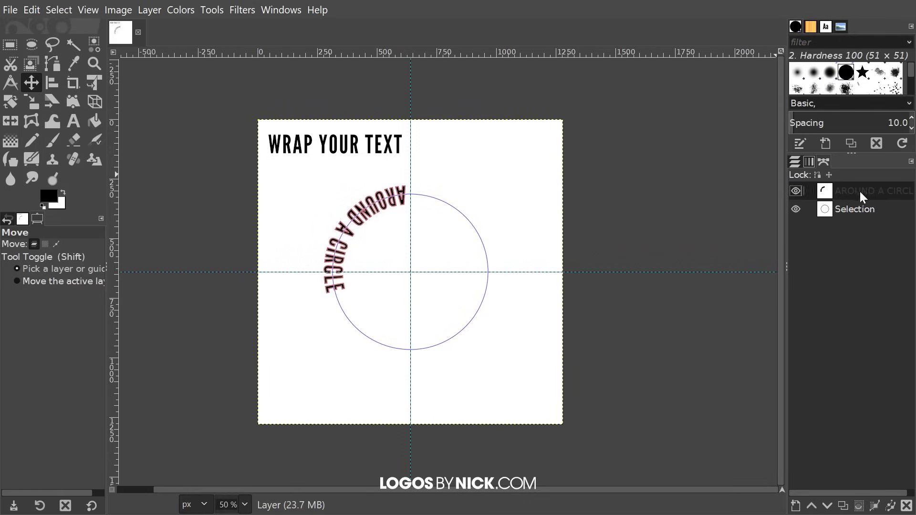
{"action": "left_click", "coordinate": [906, 507]}
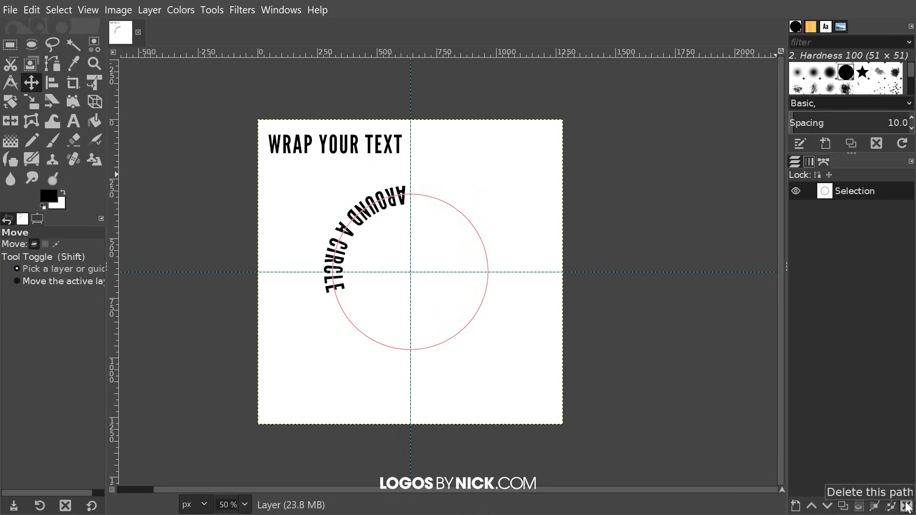
Step: Rotate the curved "AROUND A CIRCLE" layer by about -124.55° around centre 640, 640 and fit the layer to the image size
{"action": "left_click", "coordinate": [793, 163]}
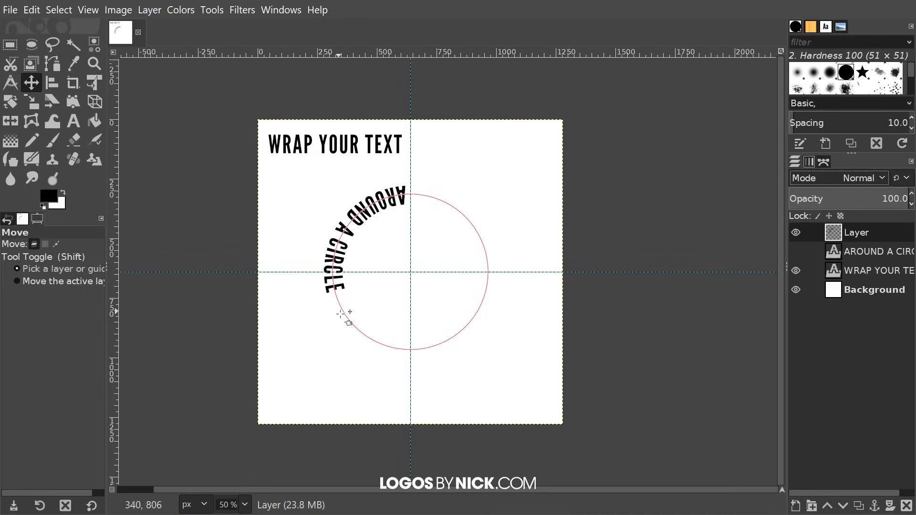
{"action": "left_click", "coordinate": [10, 104]}
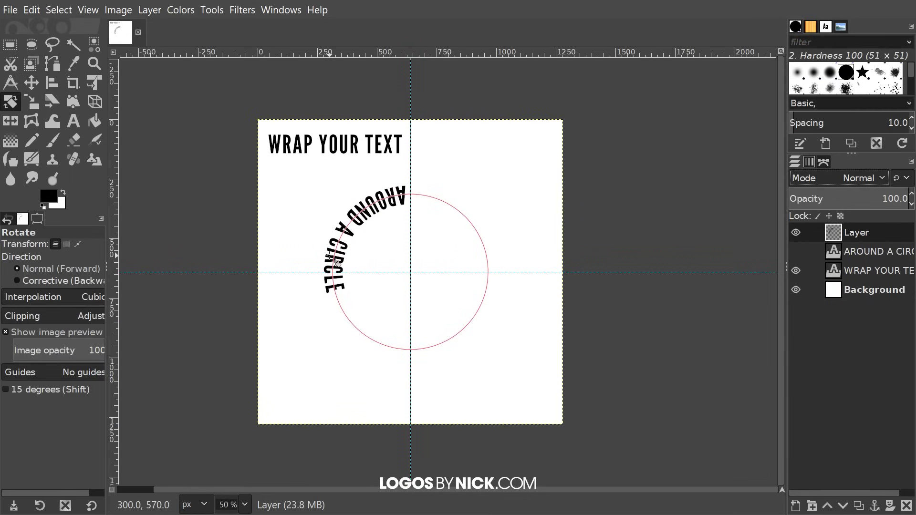
{"action": "left_click_drag", "start_coordinate": [328, 255], "coordinate": [446, 354]}
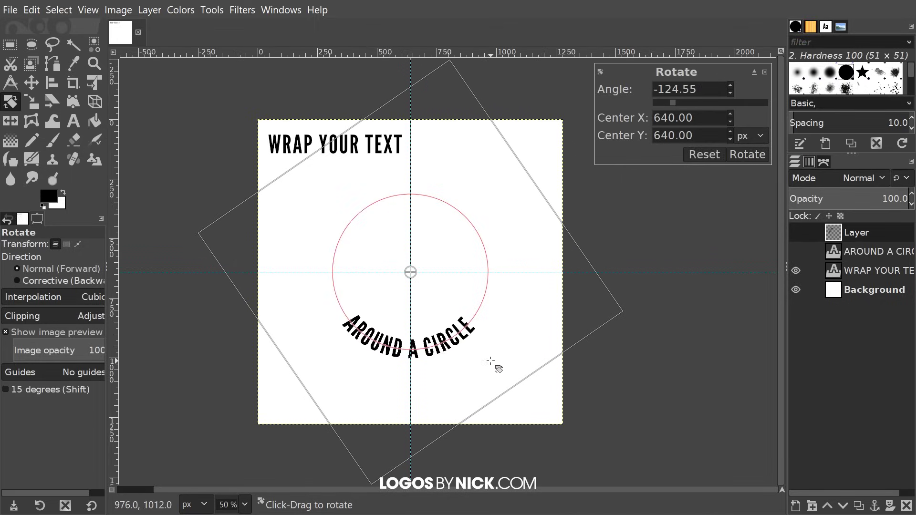
{"action": "key", "text": "Return"}
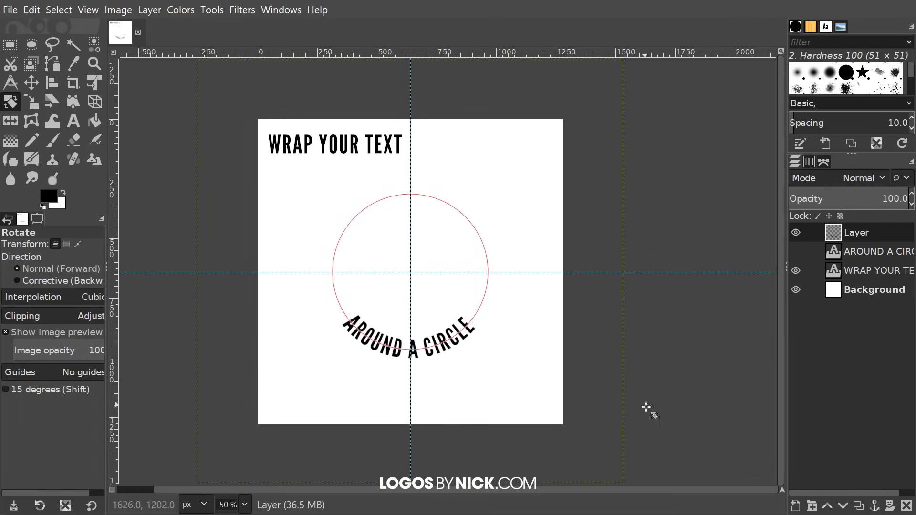
{"action": "left_click", "coordinate": [149, 11]}
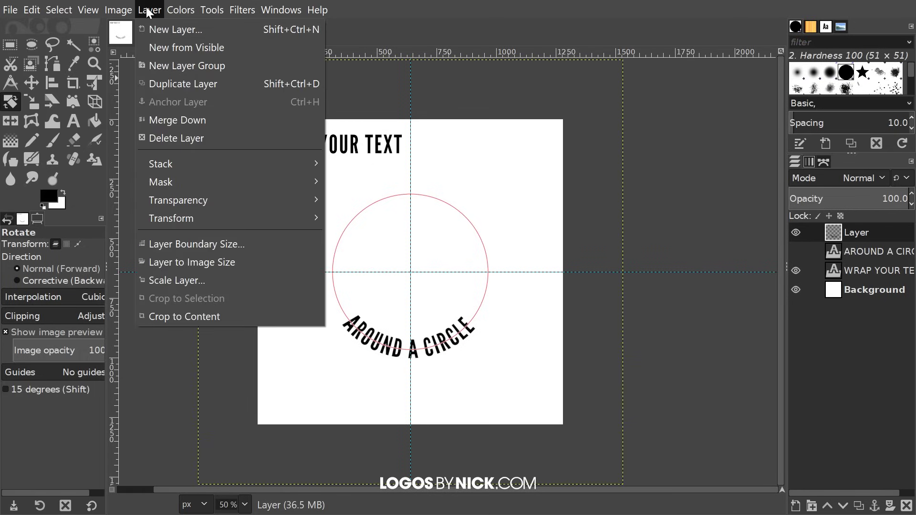
{"action": "left_click", "coordinate": [211, 266]}
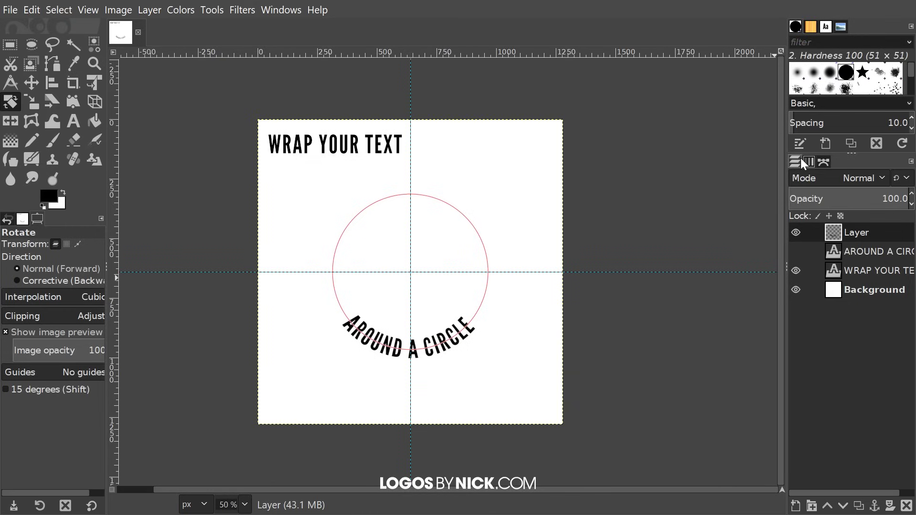
Step: Try Text along Path on the "WRAP YOUR TEXT" layer with the circle path, and undo the added path
{"action": "left_click", "coordinate": [859, 273]}
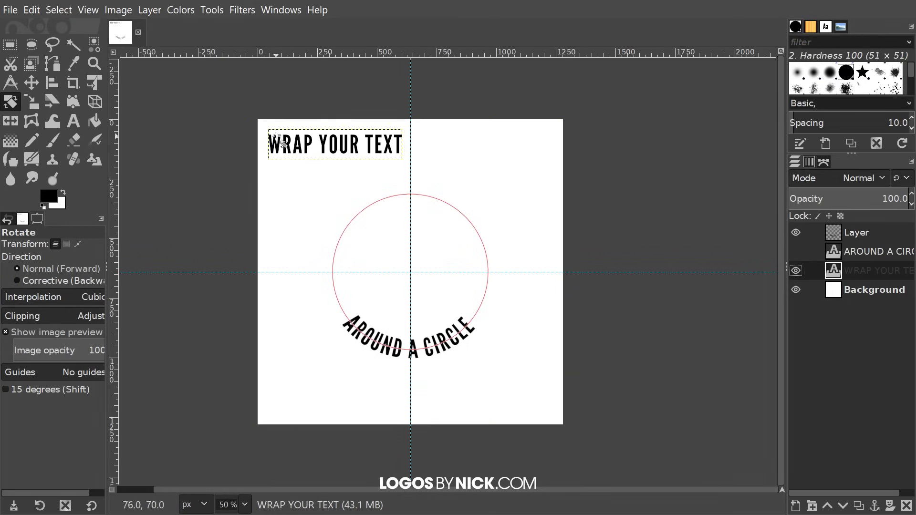
{"action": "right_click", "coordinate": [853, 274]}
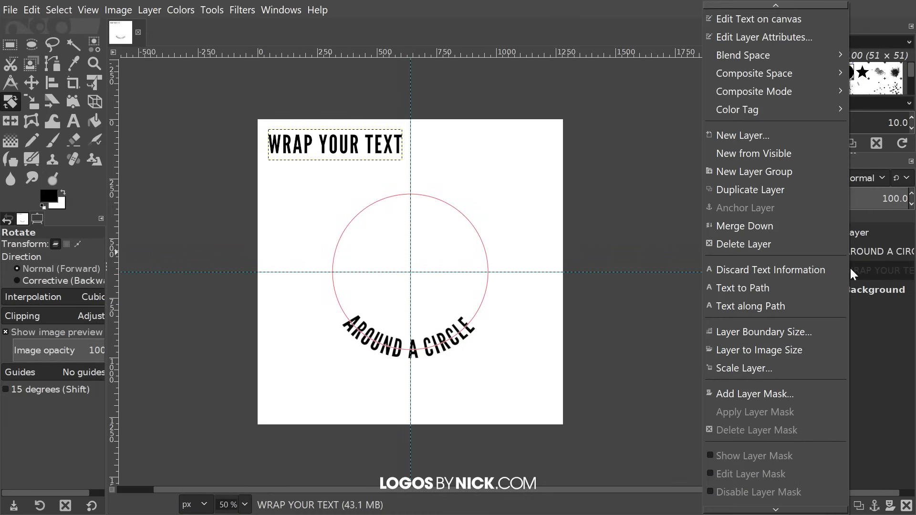
{"action": "left_click", "coordinate": [756, 308]}
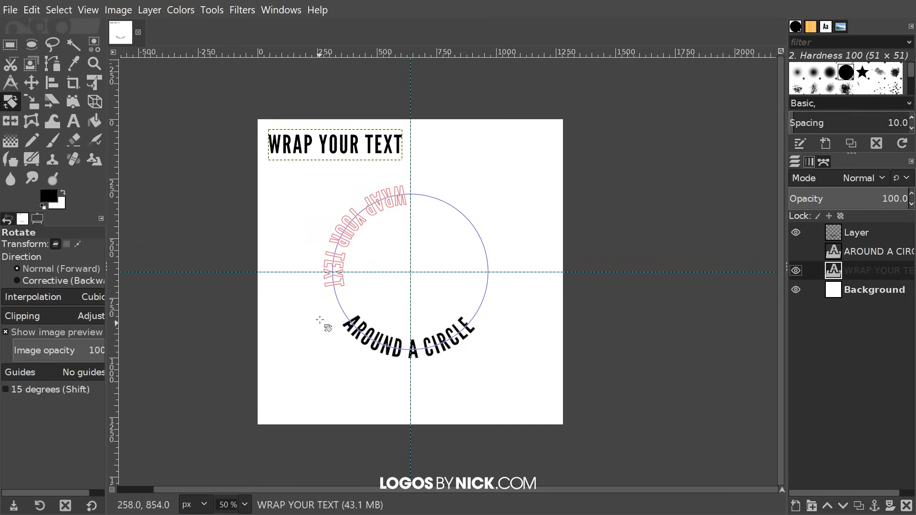
{"action": "scroll", "coordinate": [522, 211], "scroll_direction": "up", "scroll_amount": 1}
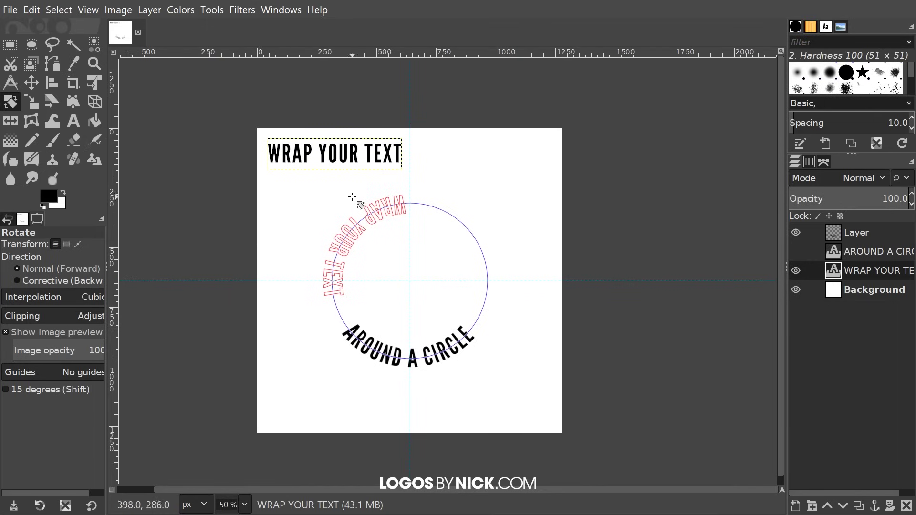
{"action": "left_click", "coordinate": [34, 10]}
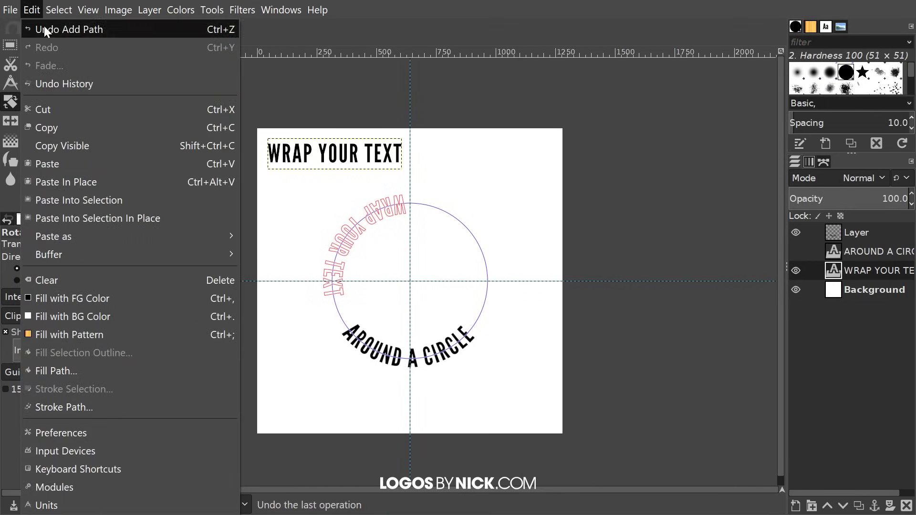
{"action": "left_click", "coordinate": [44, 28]}
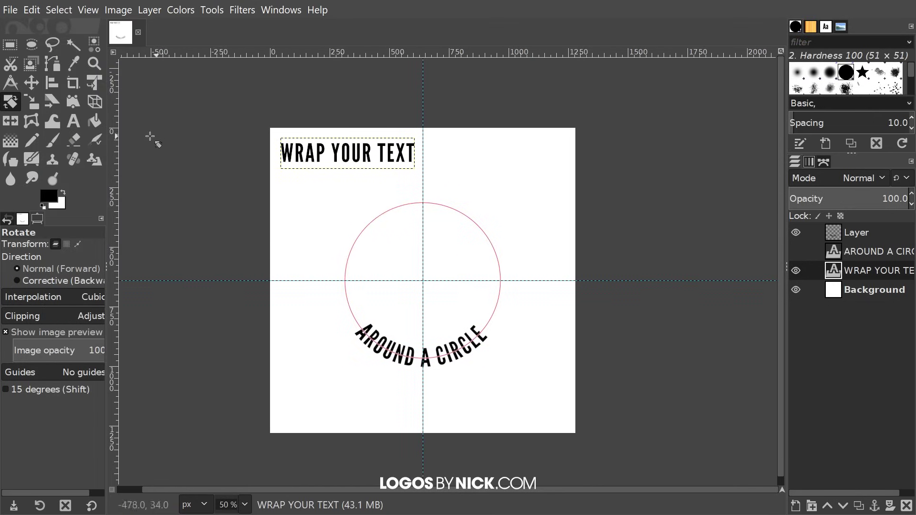
Step: Flip the circle path horizontally and apply Text along Path to the "WRAP YOUR TEXT" layer
{"action": "left_click", "coordinate": [15, 126]}
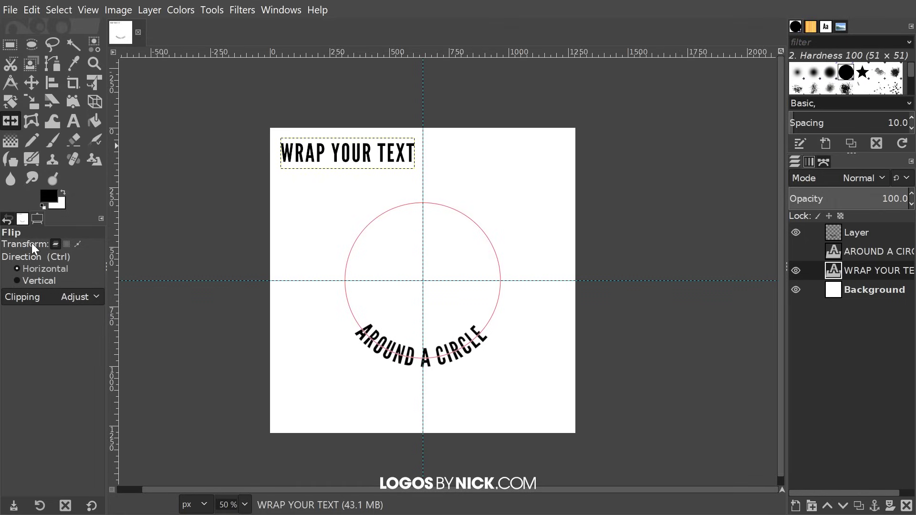
{"action": "left_click", "coordinate": [78, 245]}
{"action": "left_click", "coordinate": [56, 243]}
{"action": "right_click", "coordinate": [869, 268]}
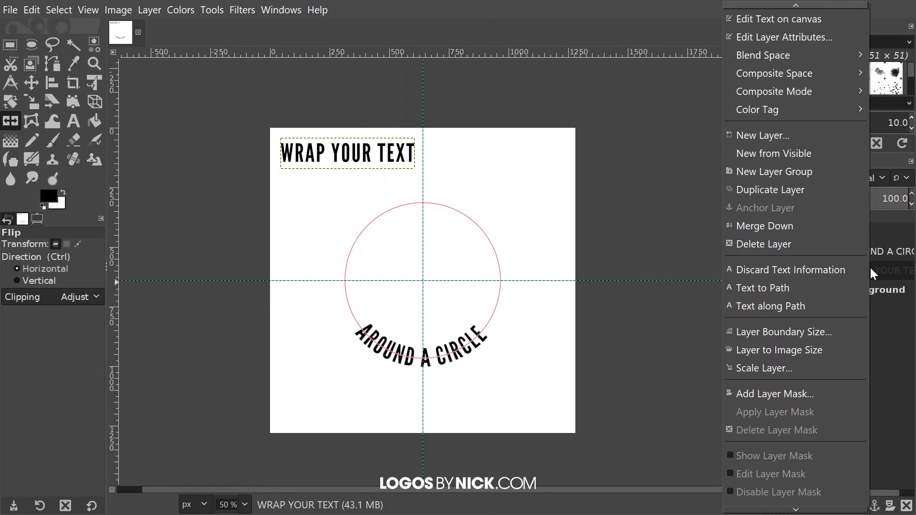
{"action": "left_click", "coordinate": [764, 305]}
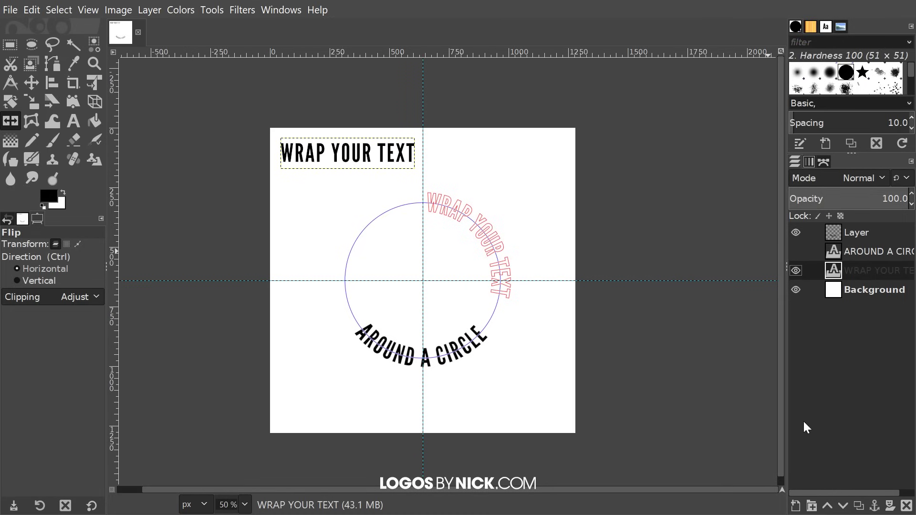
Step: Add another 1280 × 1280 px transparent layer and hide the "WRAP YOUR TEXT" text layer
{"action": "left_click", "coordinate": [796, 505]}
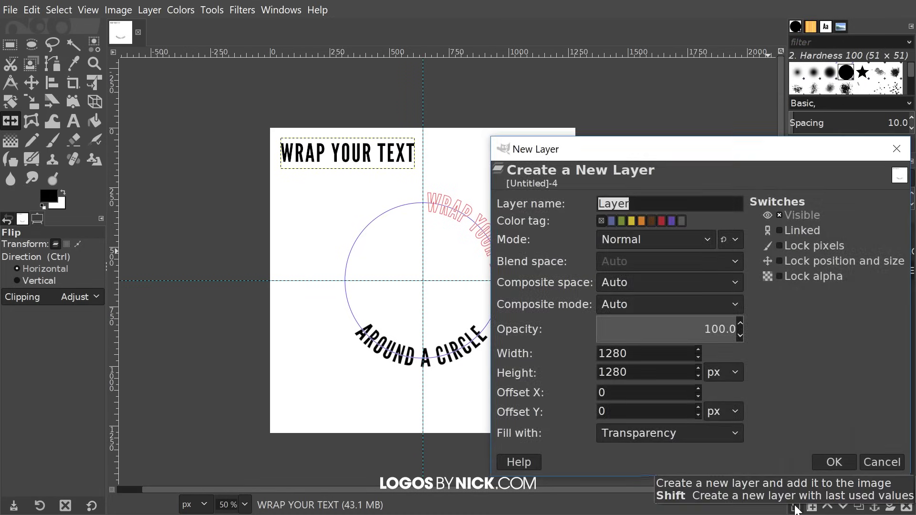
{"action": "left_click", "coordinate": [841, 463]}
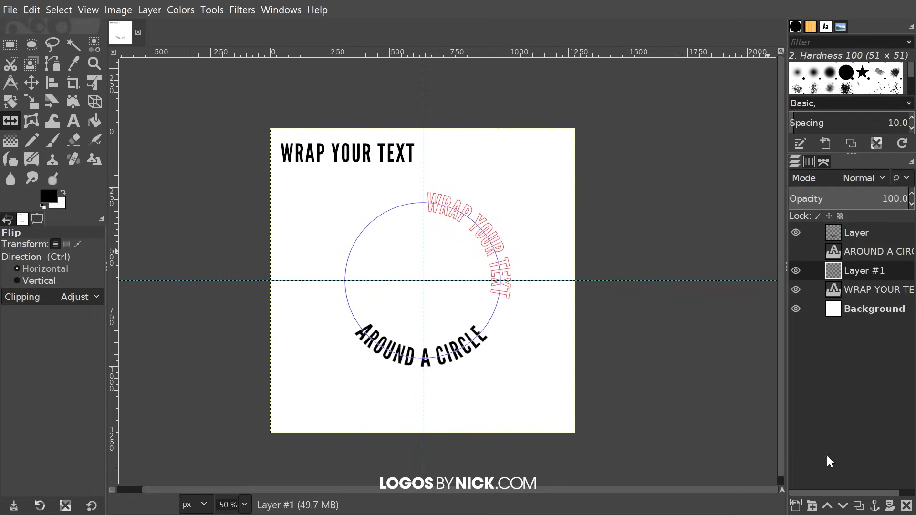
{"action": "left_click", "coordinate": [796, 289]}
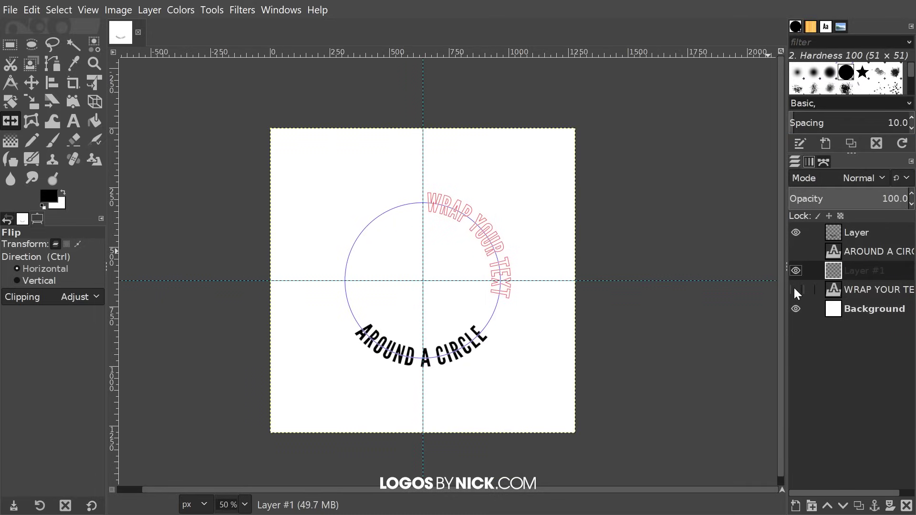
Step: Convert the curved "WRAP YOUR TEXT" path to a selection and delete that text path
{"action": "left_click", "coordinate": [823, 163]}
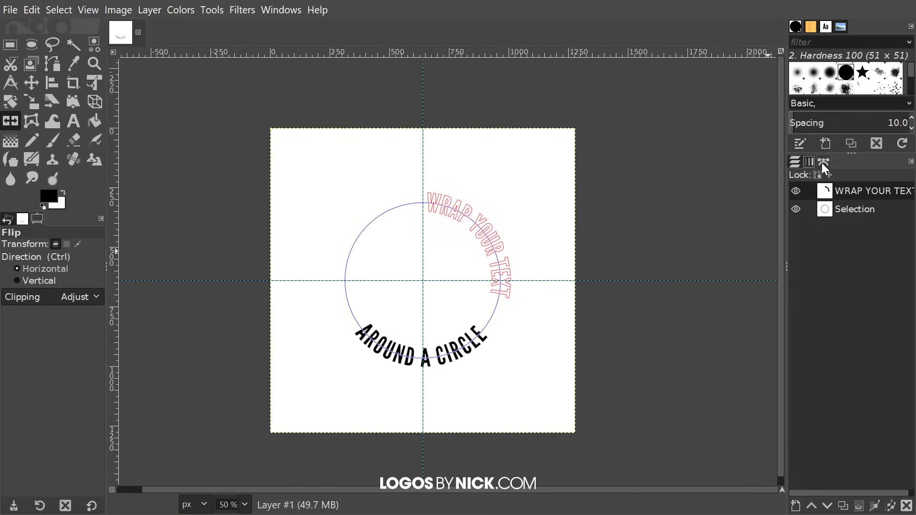
{"action": "right_click", "coordinate": [842, 193]}
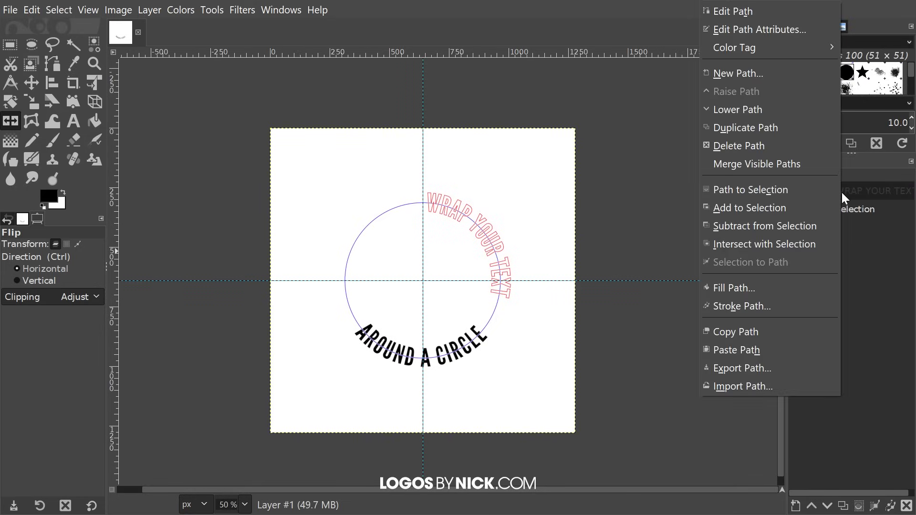
{"action": "left_click", "coordinate": [786, 189]}
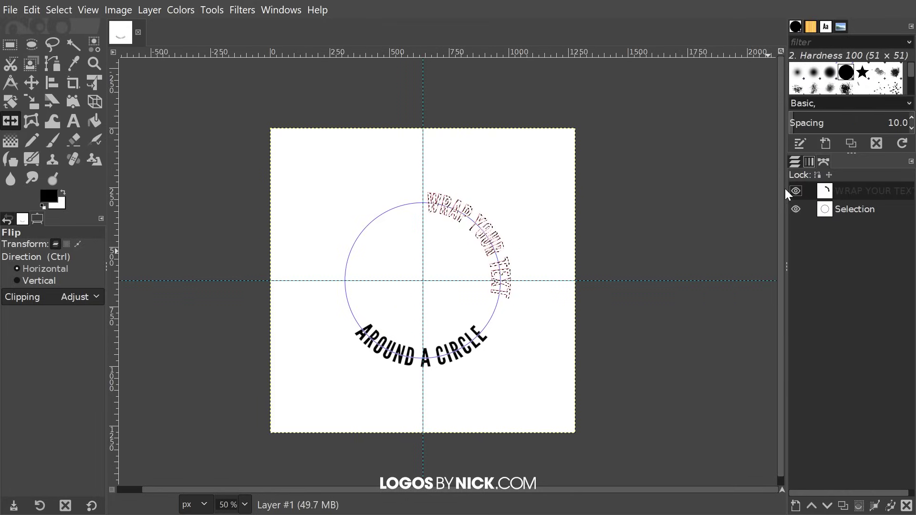
{"action": "left_click", "coordinate": [907, 506]}
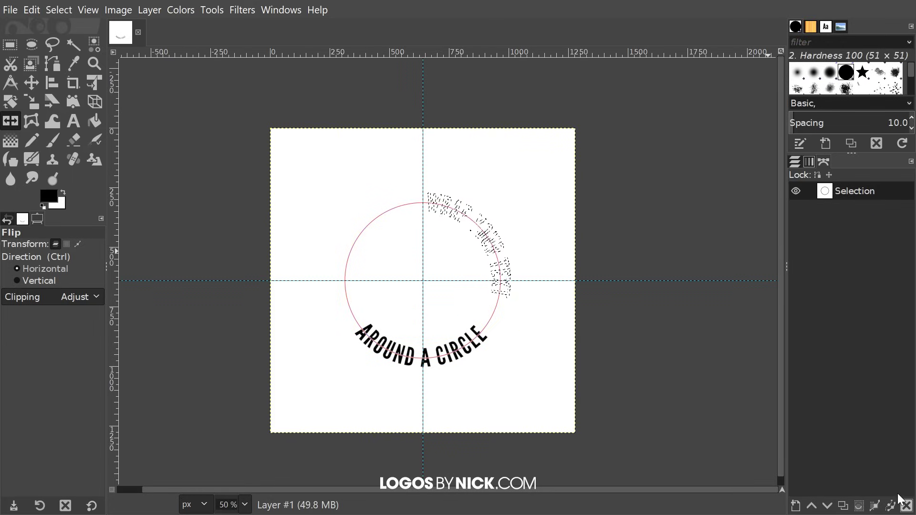
Step: Fill the curved "WRAP YOUR TEXT" selection with the black foreground colour and deselect everything
{"action": "left_click", "coordinate": [31, 10]}
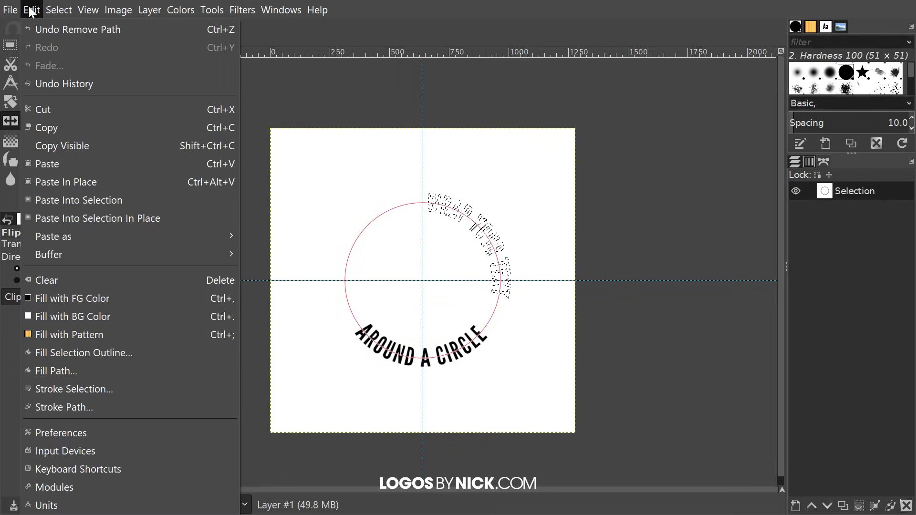
{"action": "left_click", "coordinate": [75, 299]}
{"action": "left_click", "coordinate": [58, 10]}
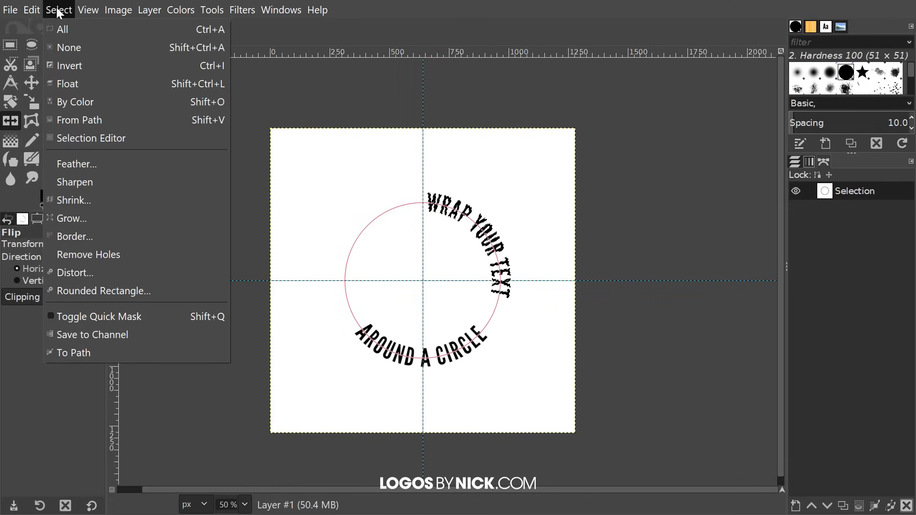
{"action": "left_click", "coordinate": [64, 47]}
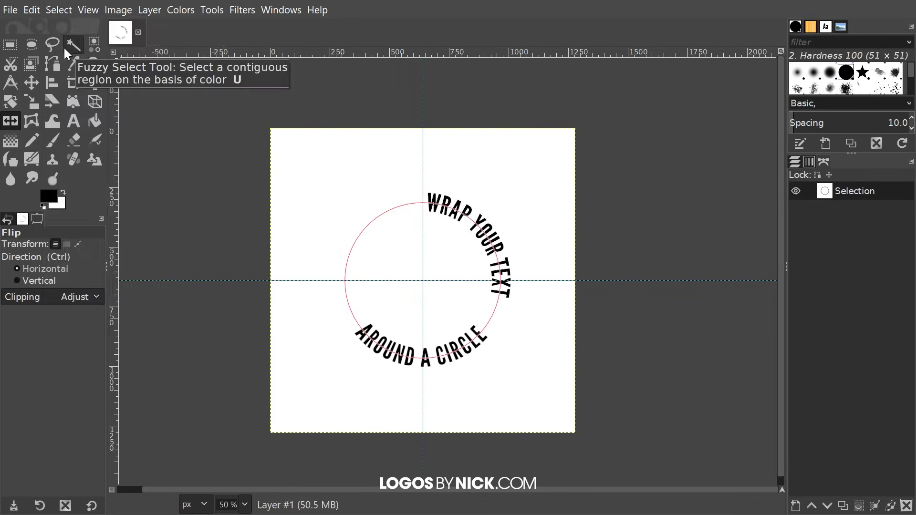
Step: Rotate Layer #1 by about -51.67° around the canvas centre to centre its text on the upper arc, and resize the layer to image size
{"action": "left_click", "coordinate": [795, 164]}
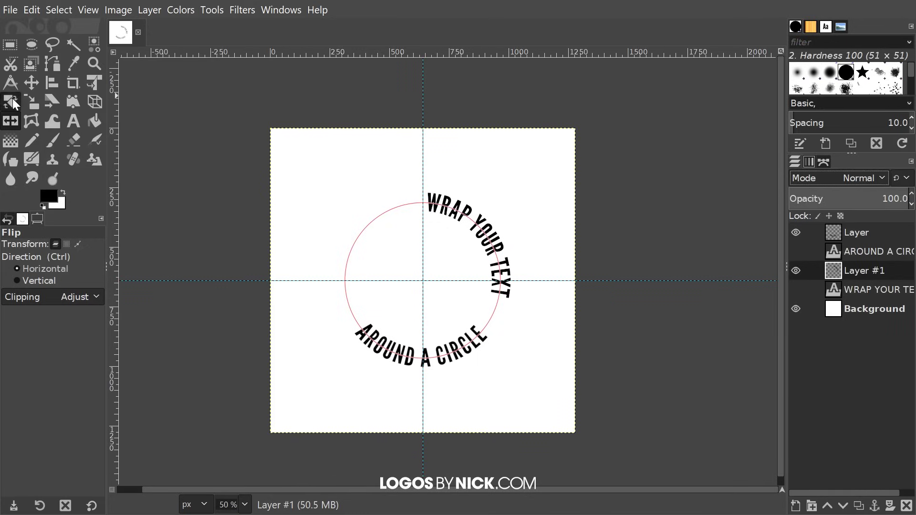
{"action": "left_click", "coordinate": [16, 102]}
{"action": "left_click_drag", "start_coordinate": [447, 199], "coordinate": [350, 180]}
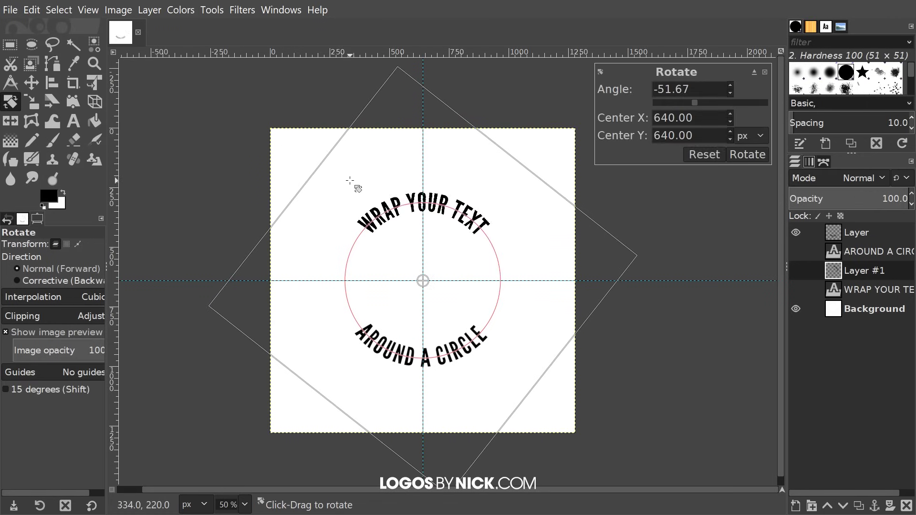
{"action": "left_click", "coordinate": [152, 9]}
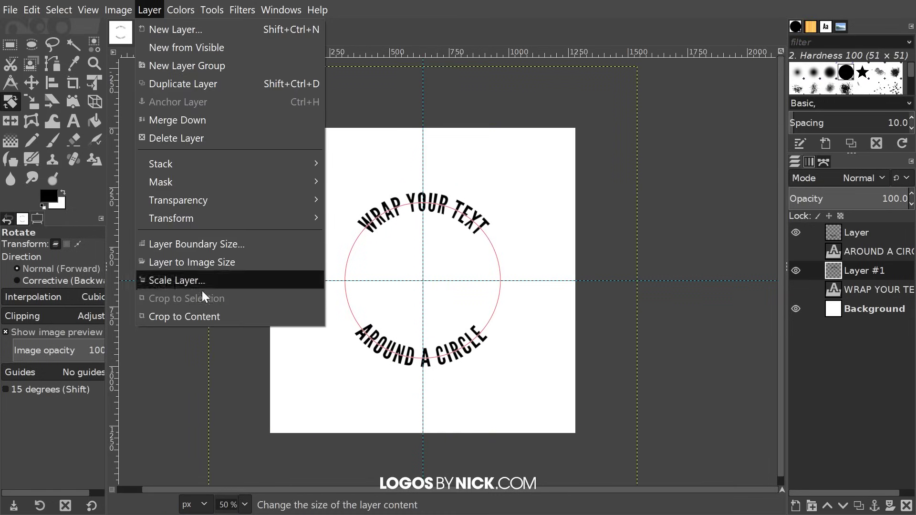
{"action": "left_click", "coordinate": [213, 263]}
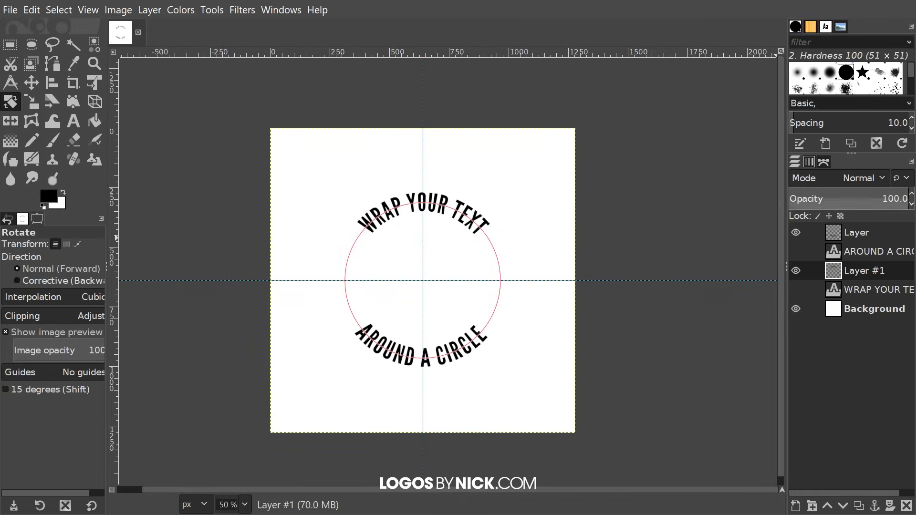
Step: Hide the circle path and return to the layer list
{"action": "left_click", "coordinate": [824, 162]}
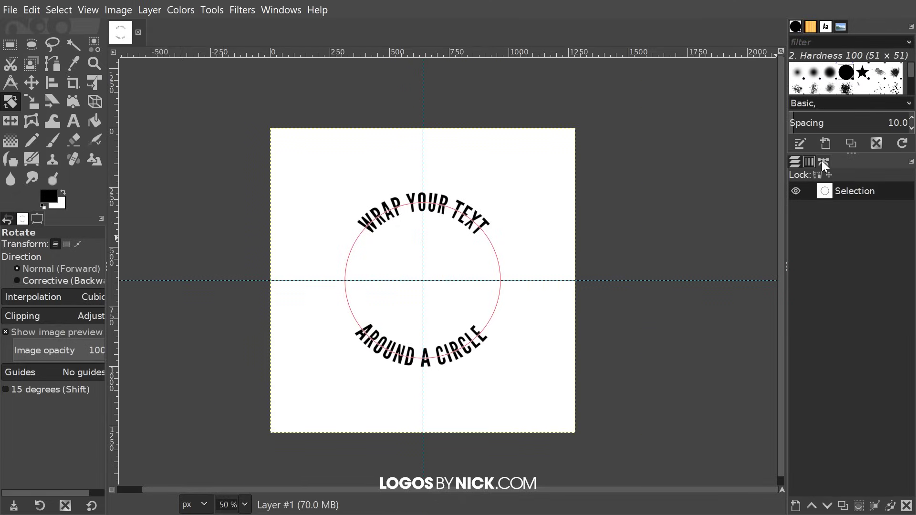
{"action": "left_click", "coordinate": [797, 191]}
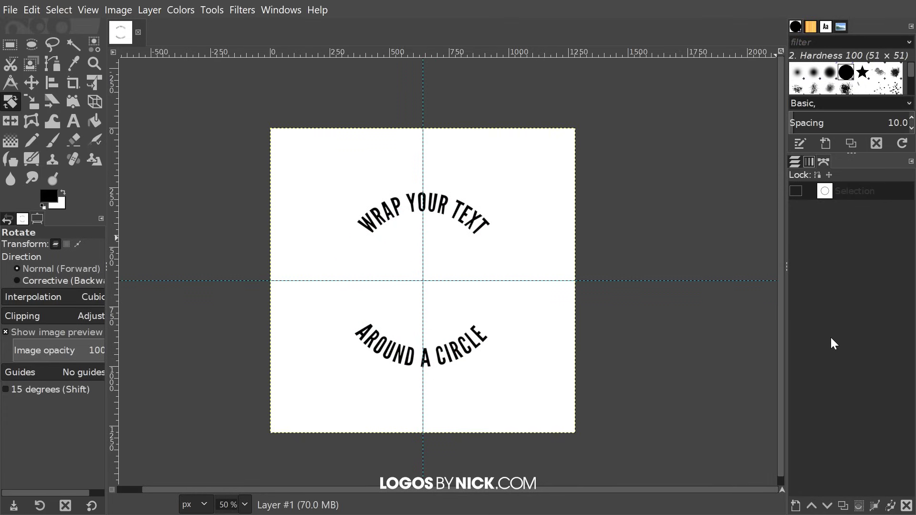
{"action": "left_click", "coordinate": [794, 163]}
Step: Add an alpha channel to the Background layer and clear its white fill to transparency
{"action": "scroll", "coordinate": [439, 272], "scroll_direction": "down", "scroll_amount": 2}
{"action": "scroll", "coordinate": [440, 272], "scroll_direction": "right", "scroll_amount": 2}
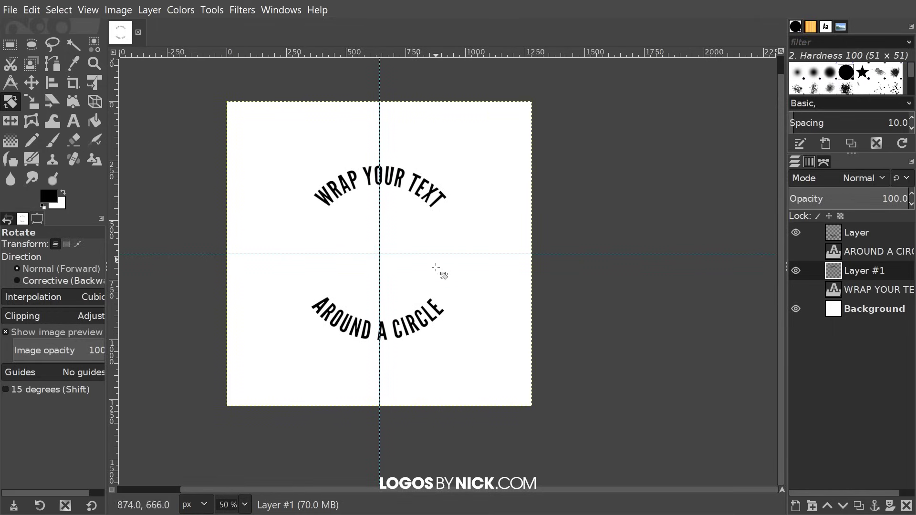
{"action": "left_click", "coordinate": [865, 309]}
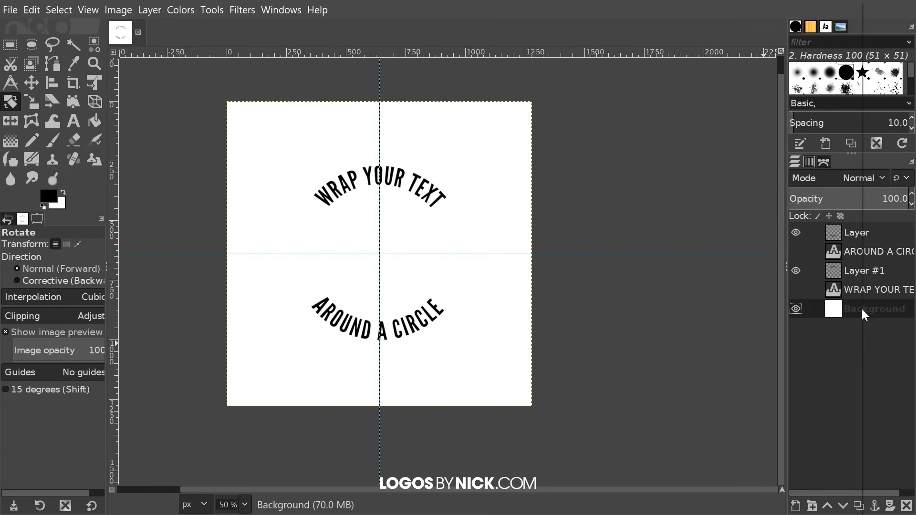
{"action": "right_click", "coordinate": [862, 307]}
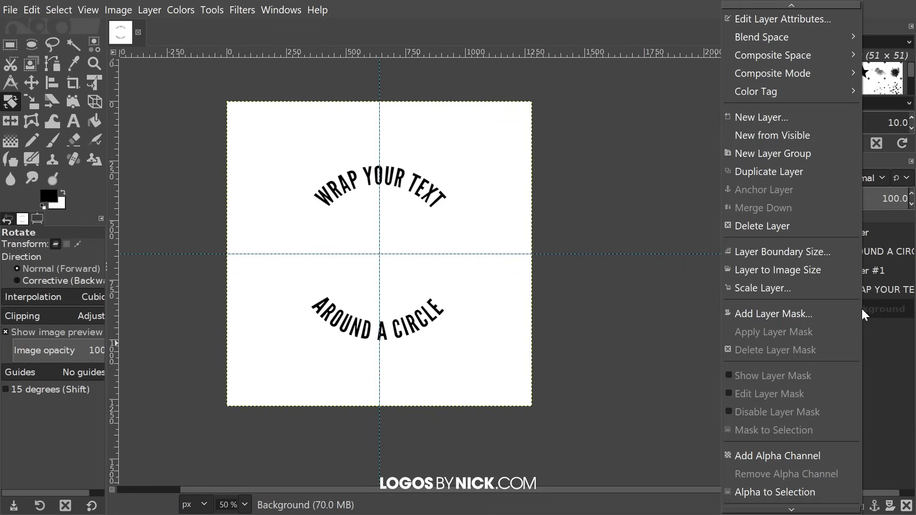
{"action": "left_click", "coordinate": [793, 456]}
{"action": "key", "text": "Delete"}
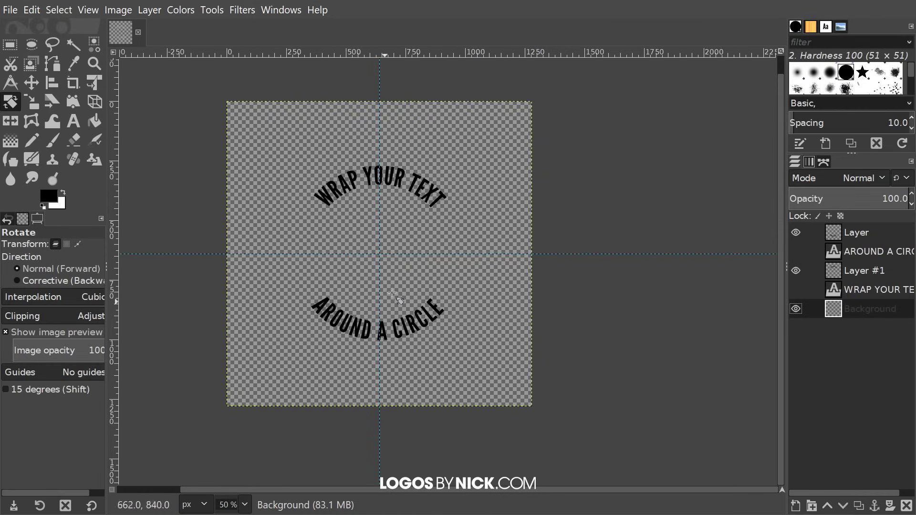
Step: Draw a circular selection about 824 × 824 px from the guide intersection, enclosing both curved texts
{"action": "left_click", "coordinate": [30, 43]}
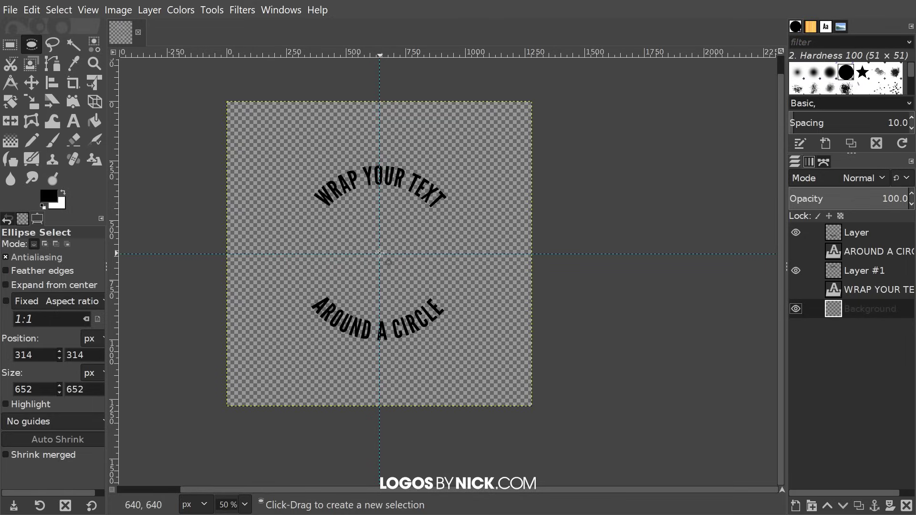
{"action": "left_click_drag", "start_coordinate": [380, 253], "coordinate": [457, 352]}
{"action": "key", "text": "ctrl"}
{"action": "key", "text": "shift"}
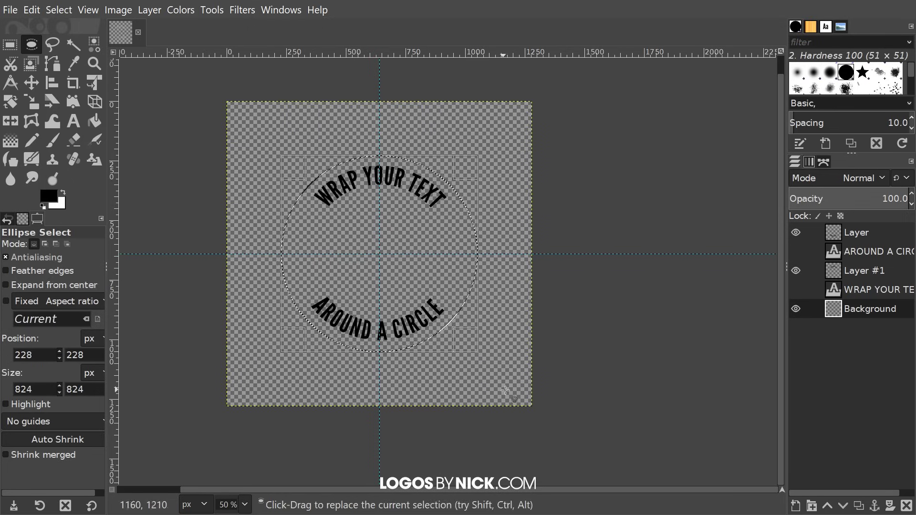
Step: Fill the circular selection on the Background layer with the white background colour and deselect everything
{"action": "left_click", "coordinate": [29, 11]}
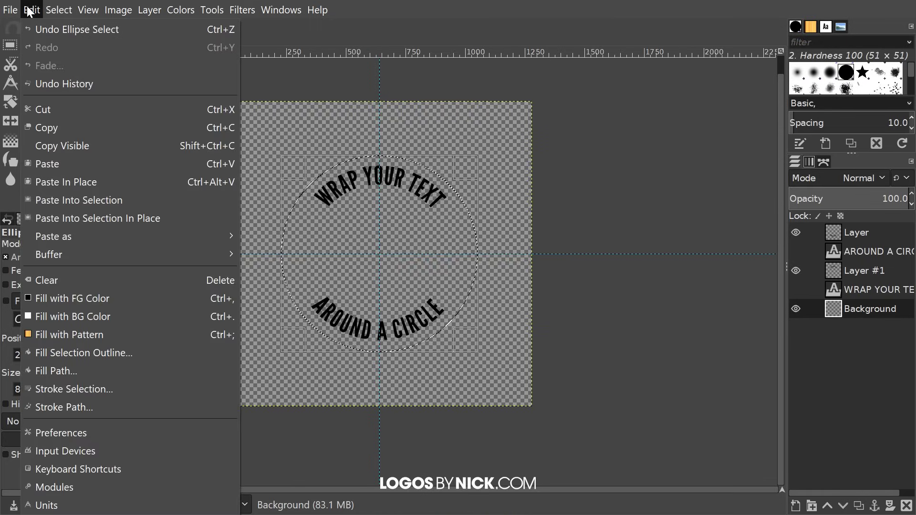
{"action": "left_click", "coordinate": [79, 317]}
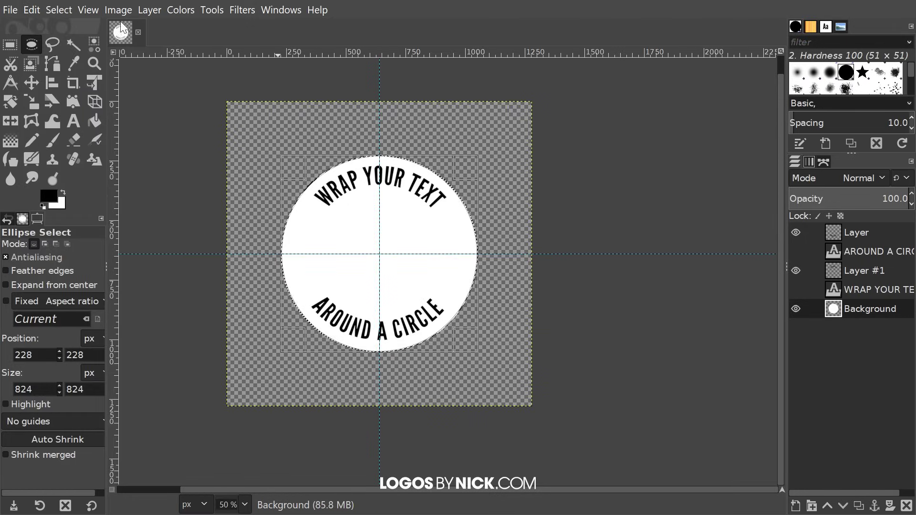
{"action": "left_click", "coordinate": [50, 8]}
{"action": "left_click", "coordinate": [62, 52]}
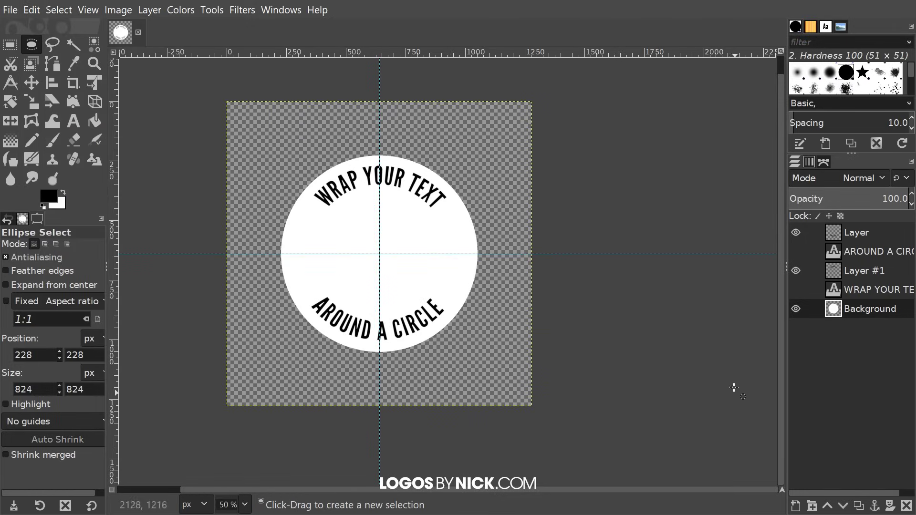